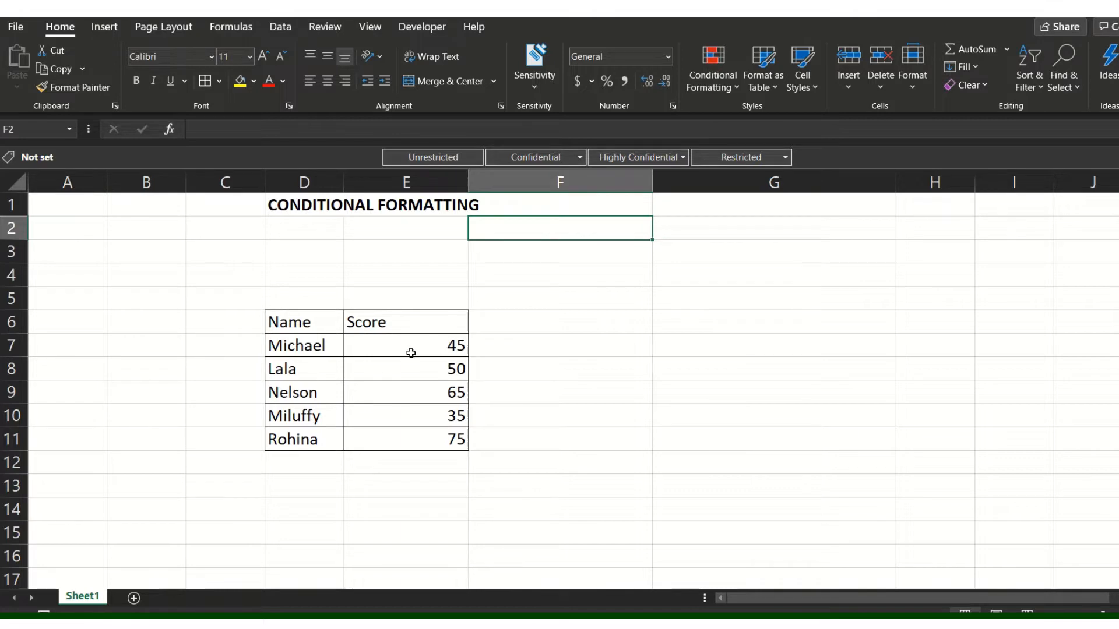
Create a new conditional formatting rule for the scores in E7:E11 with the 3-Color Scale format style.
drag(449, 345, 426, 436)
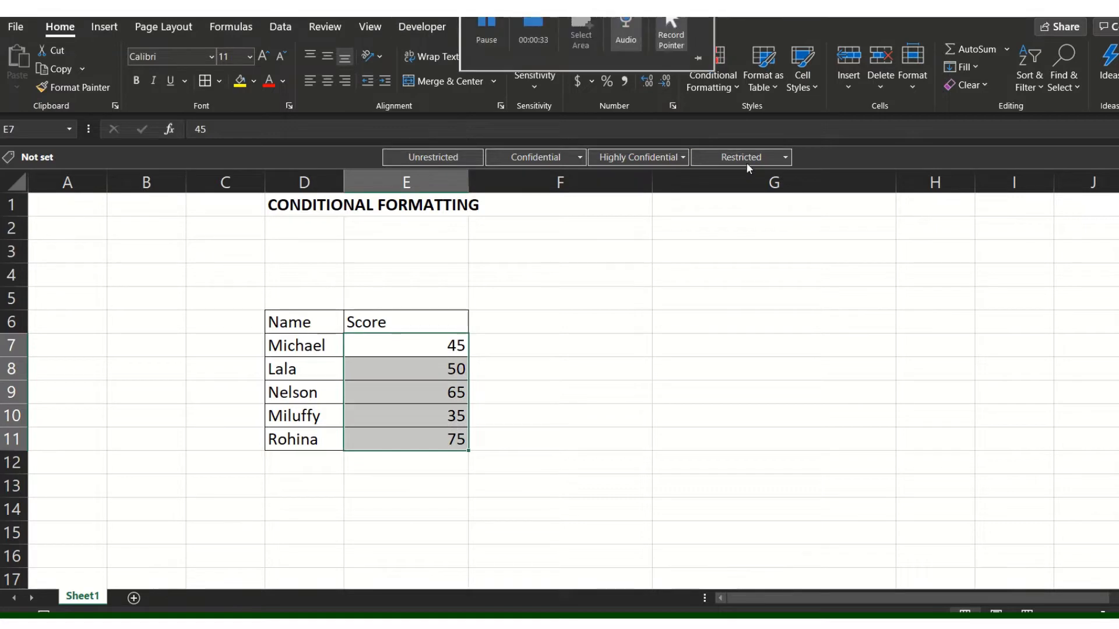
click(727, 89)
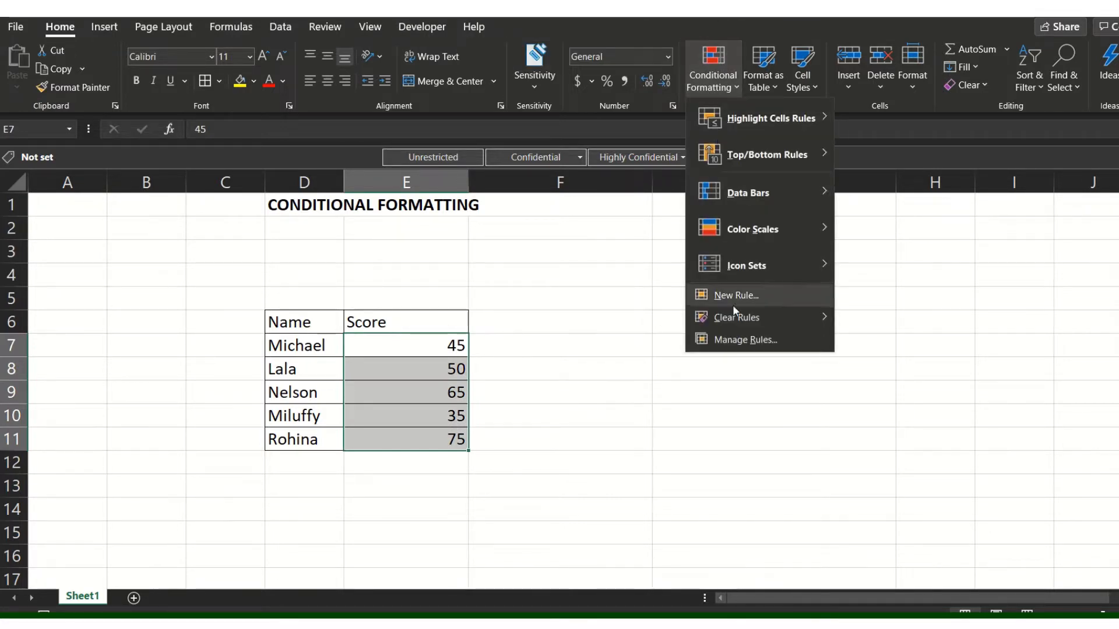
click(730, 339)
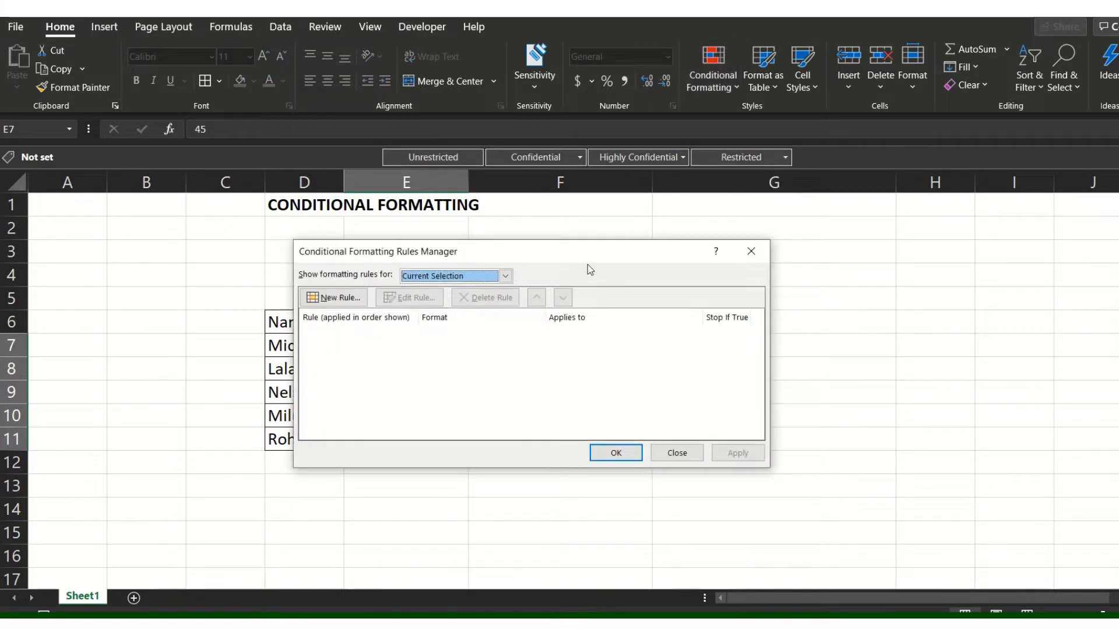
drag(587, 264, 866, 242)
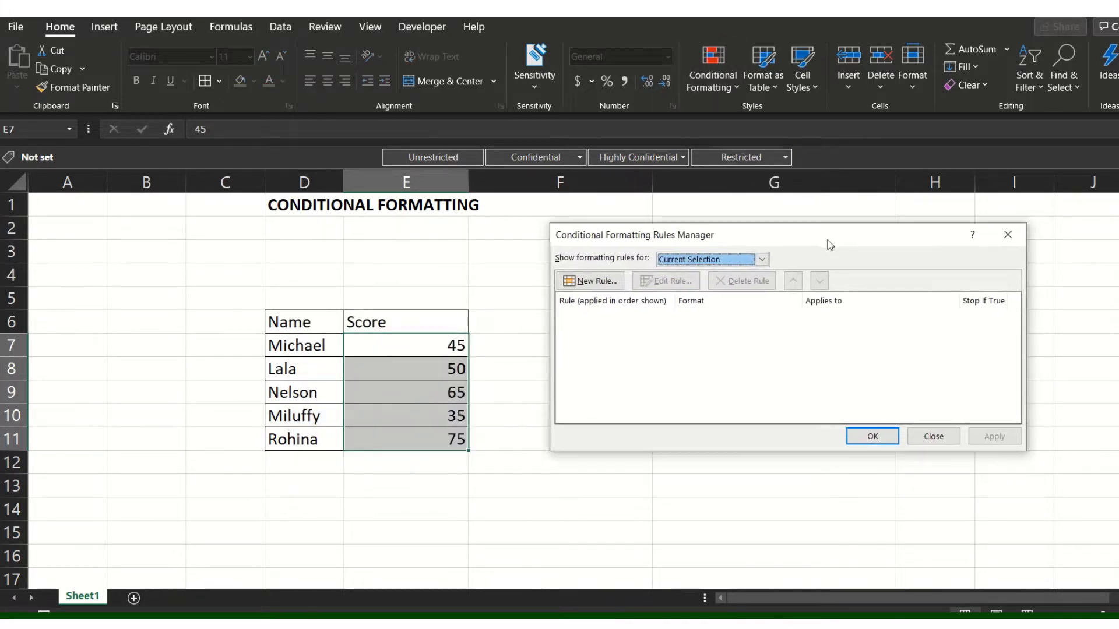
click(595, 282)
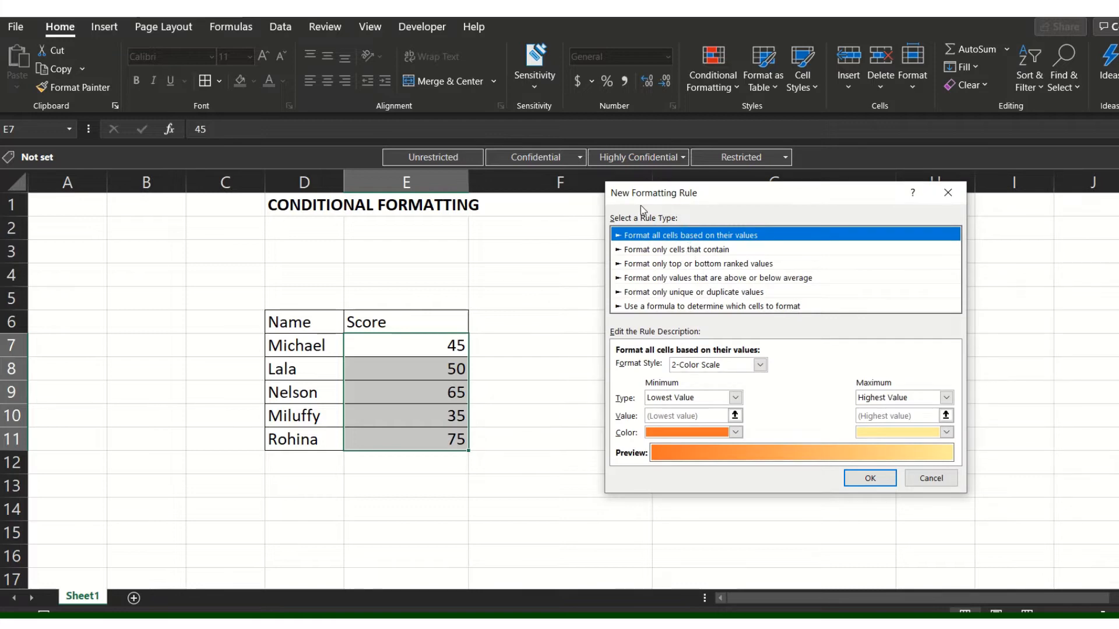
click(760, 366)
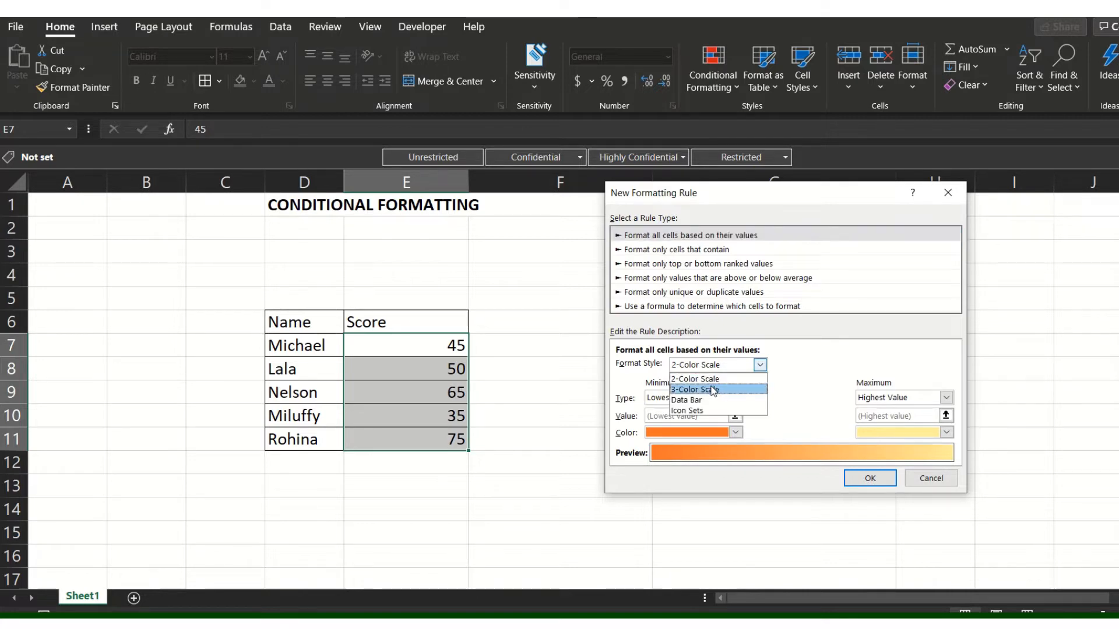
click(713, 390)
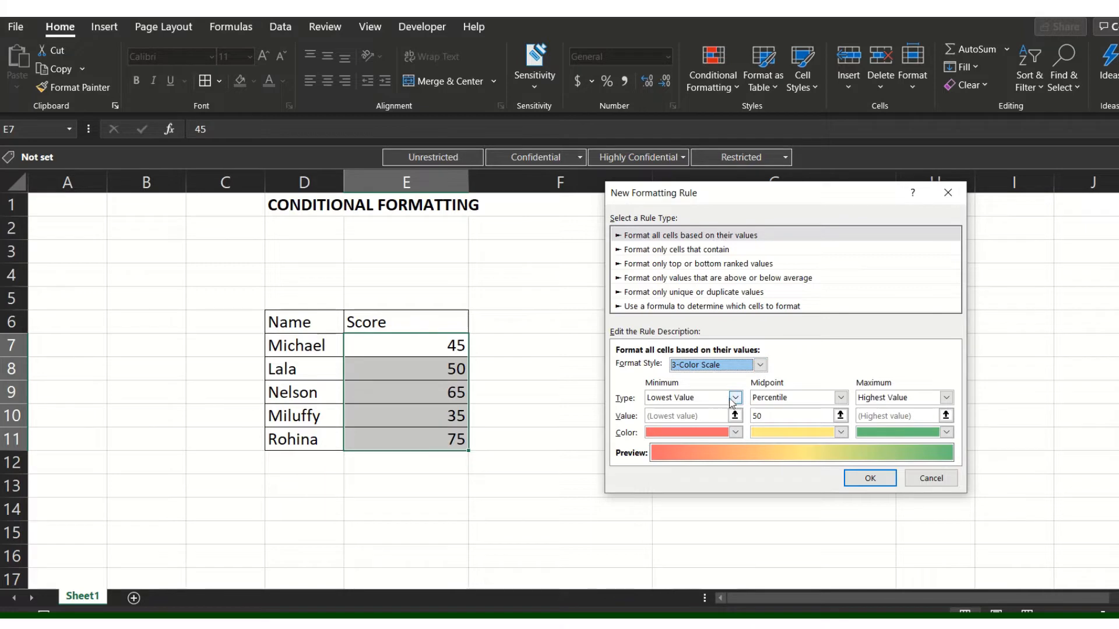
Set the color scale's minimum to Number 0 and its midpoint to Number 50.
click(734, 398)
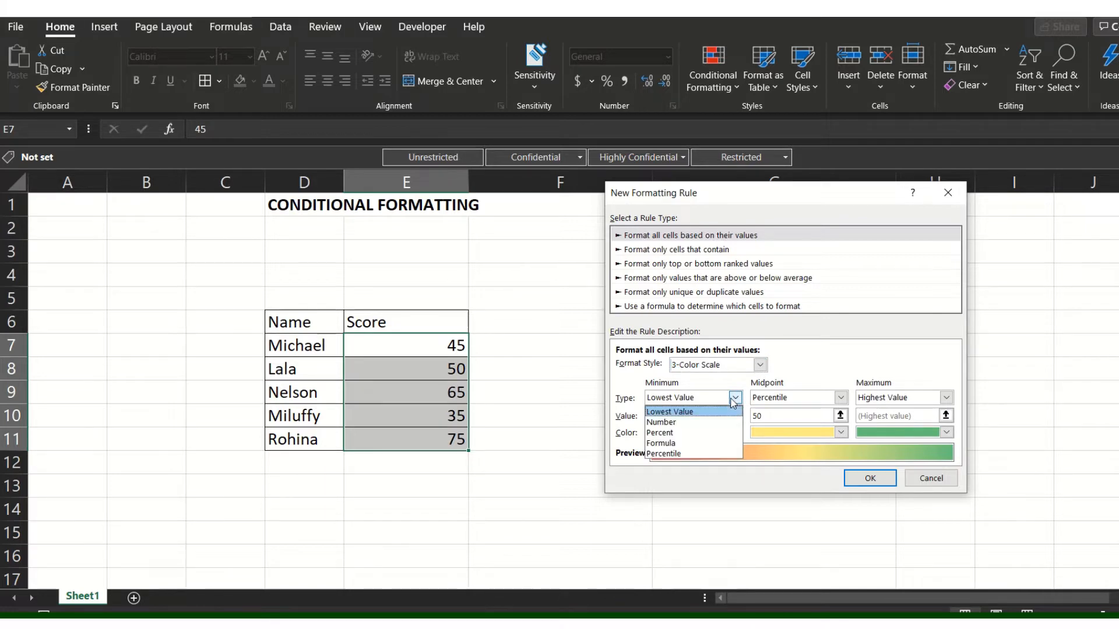
click(693, 423)
click(692, 418)
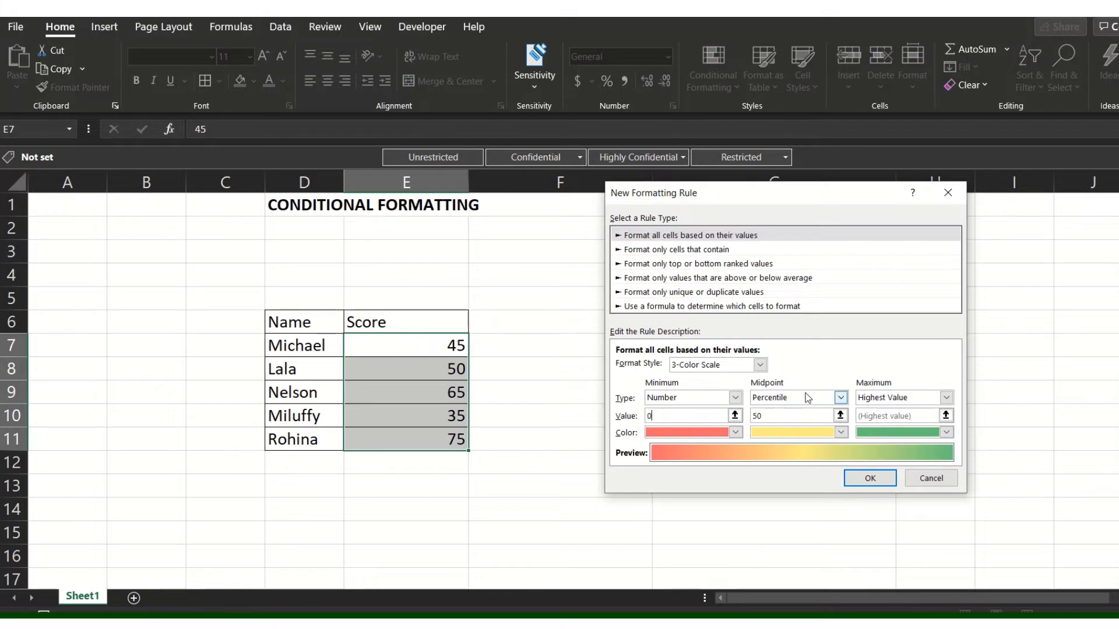
click(841, 397)
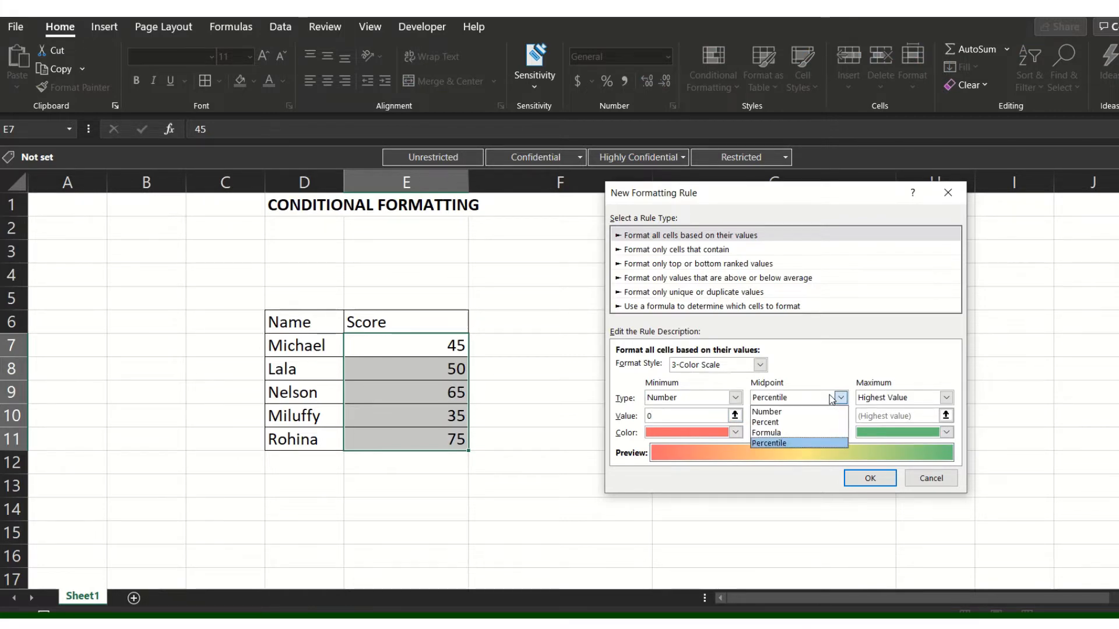
click(768, 409)
click(754, 416)
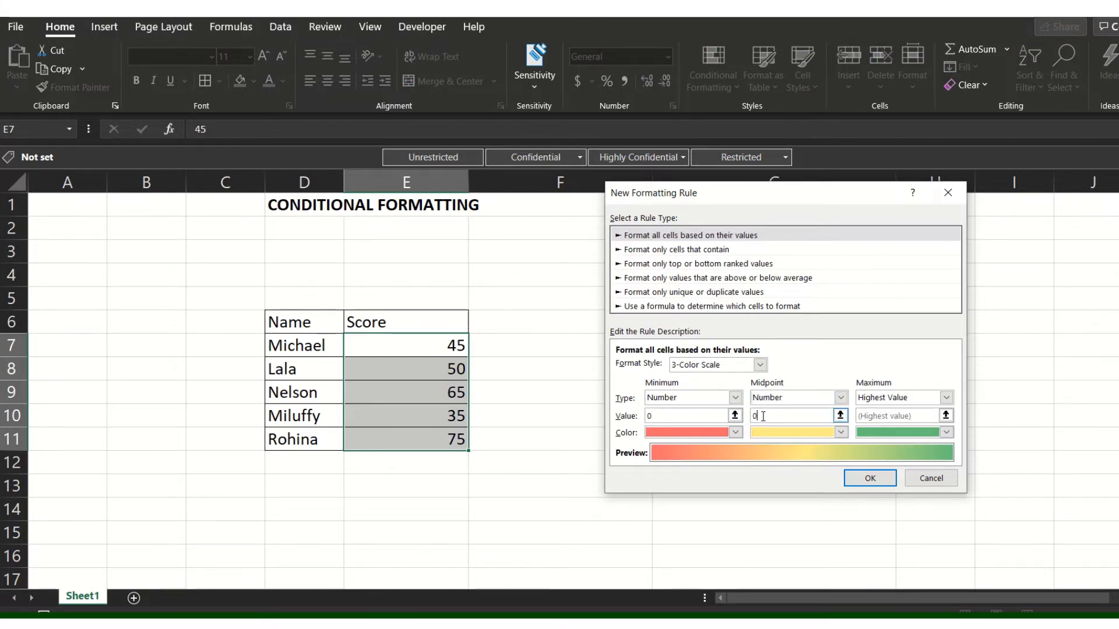
text(5)
Set the color scale's maximum to Number 100 and apply the rule to the scores.
click(903, 398)
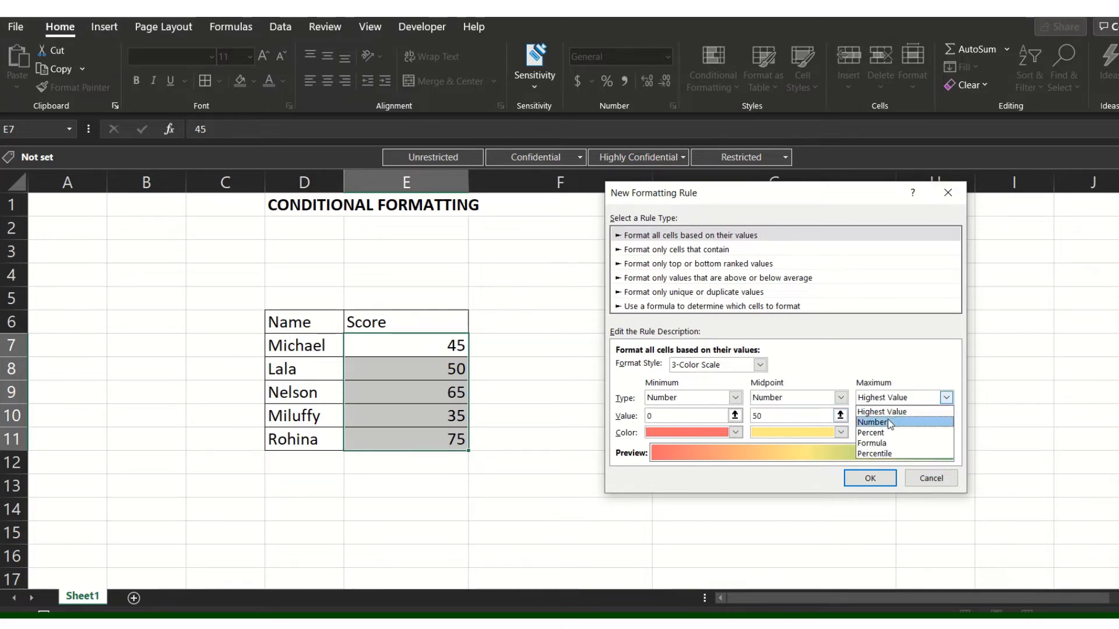
click(890, 422)
click(856, 418)
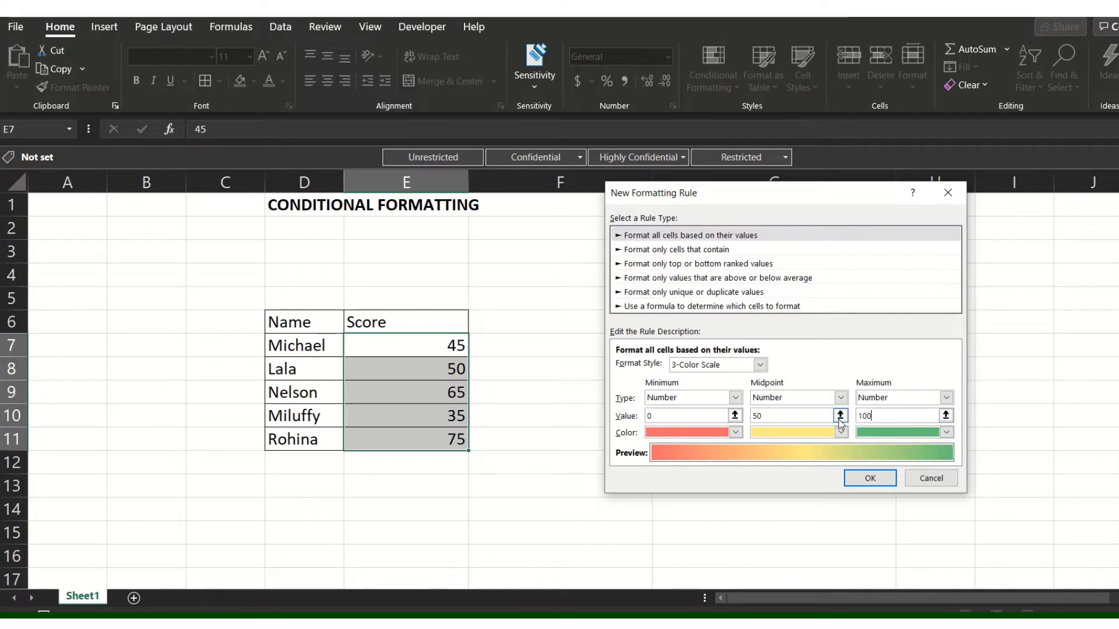
click(872, 478)
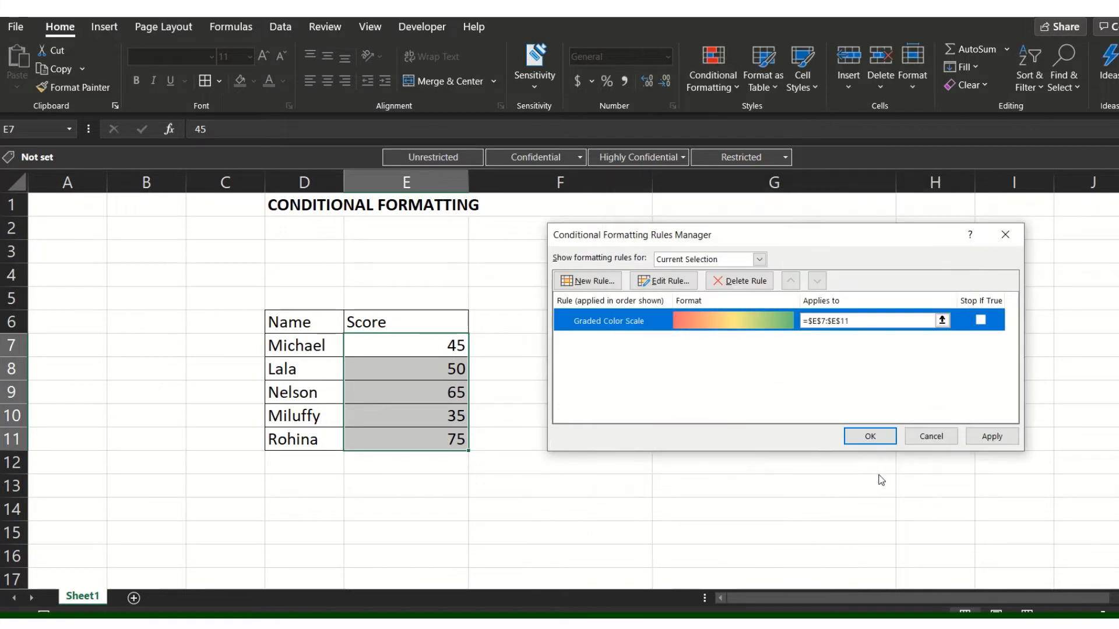
click(991, 436)
click(869, 437)
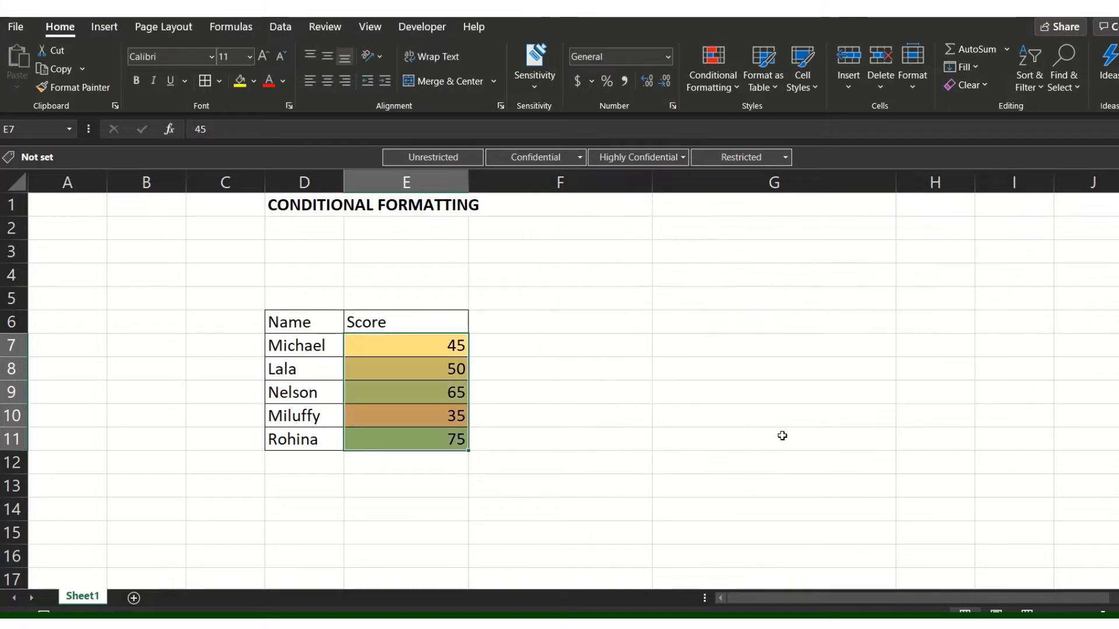
click(665, 439)
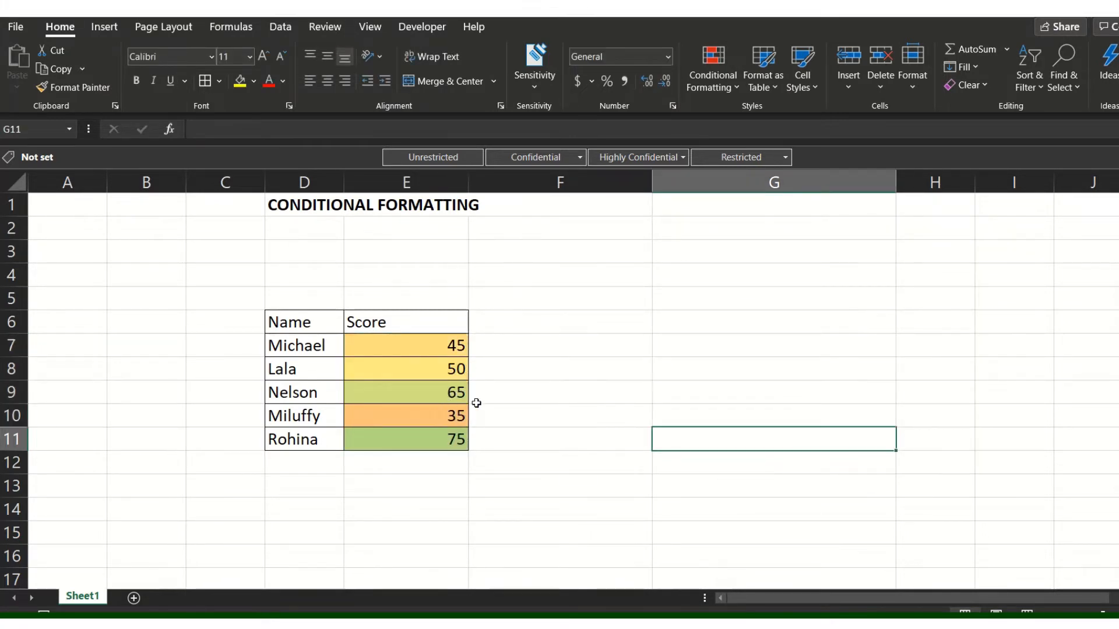
Change the score in cell E11 to 100.
click(446, 415)
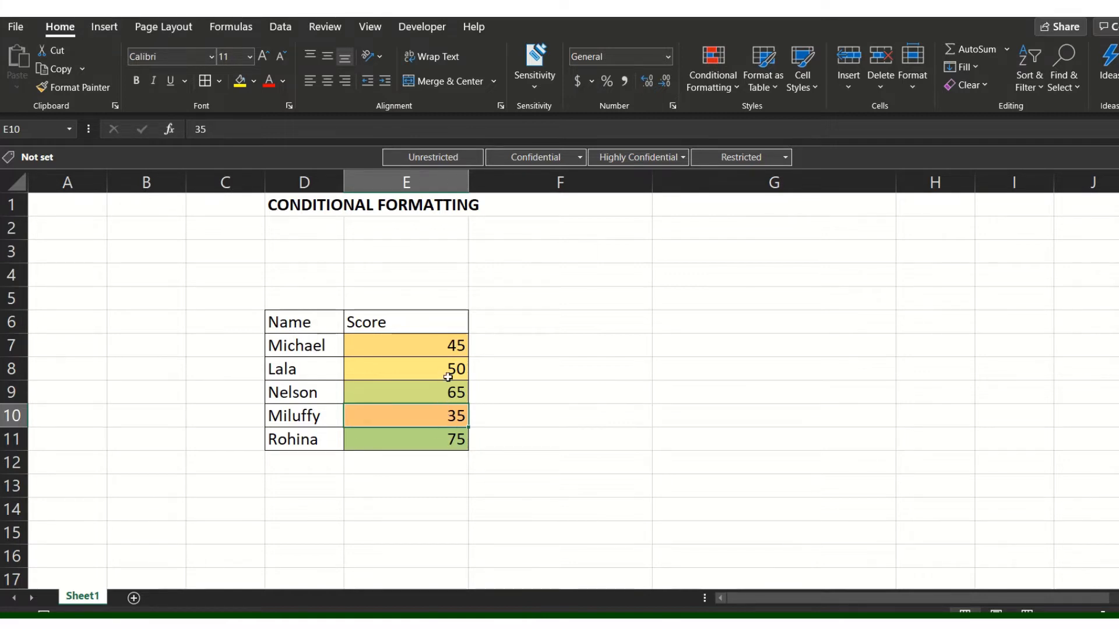
click(444, 441)
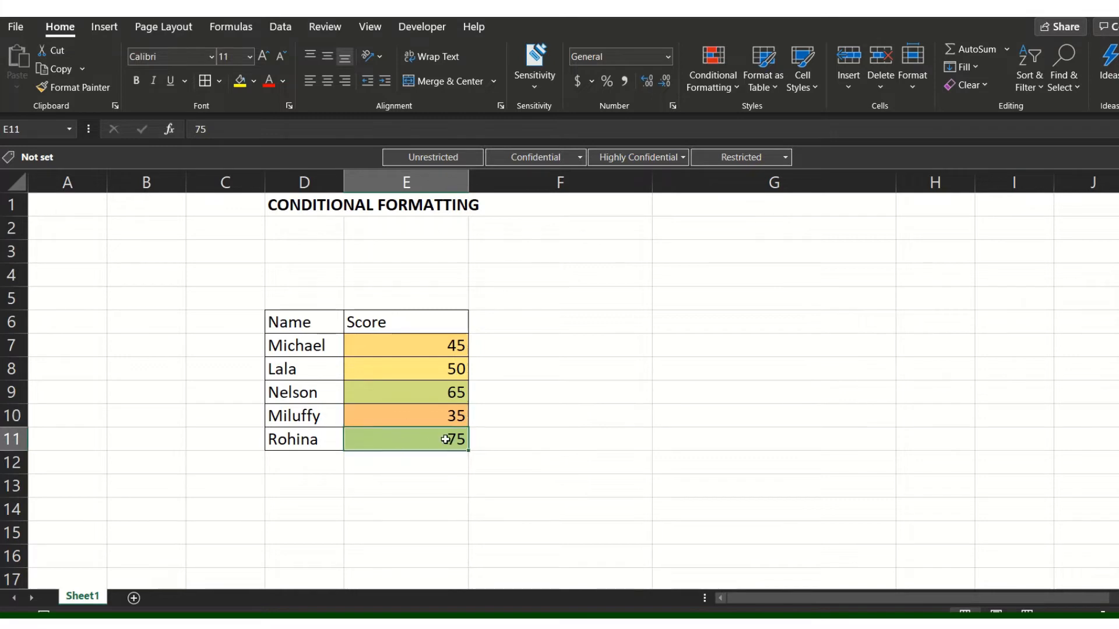
text(1)
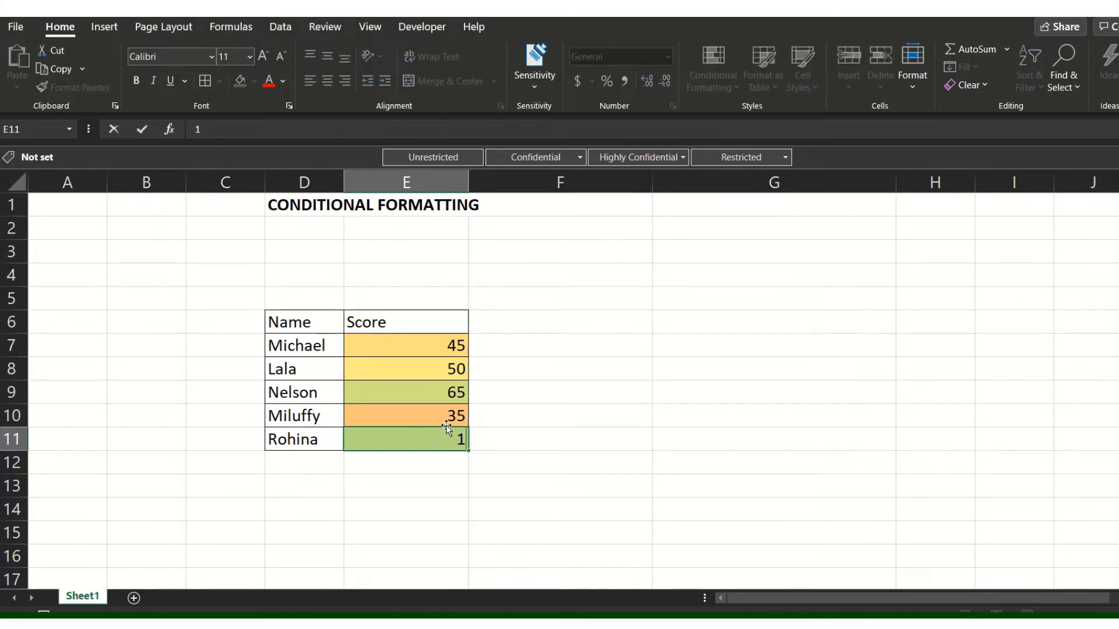
text(00)
click(530, 409)
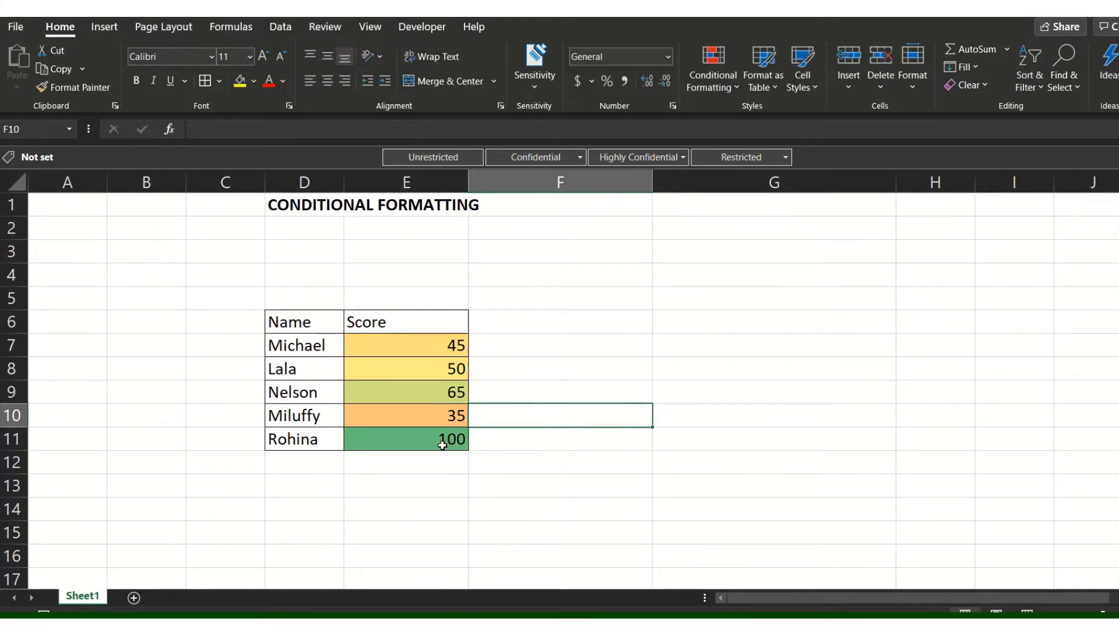
Change the score in cell E10 to 1.
click(442, 446)
click(449, 421)
text(1)
click(519, 410)
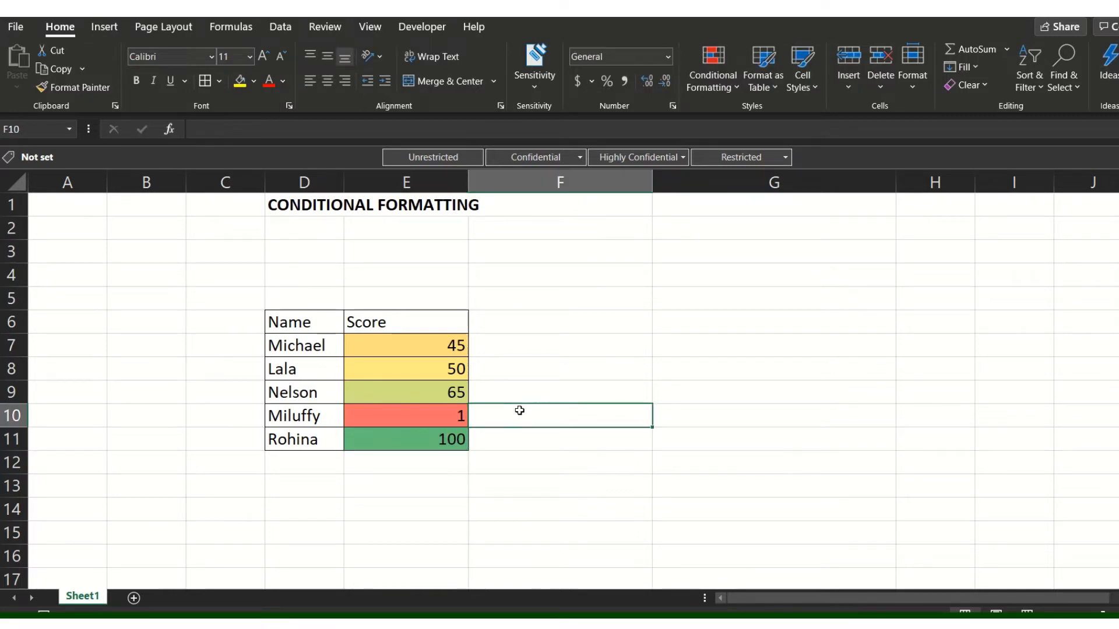
click(453, 417)
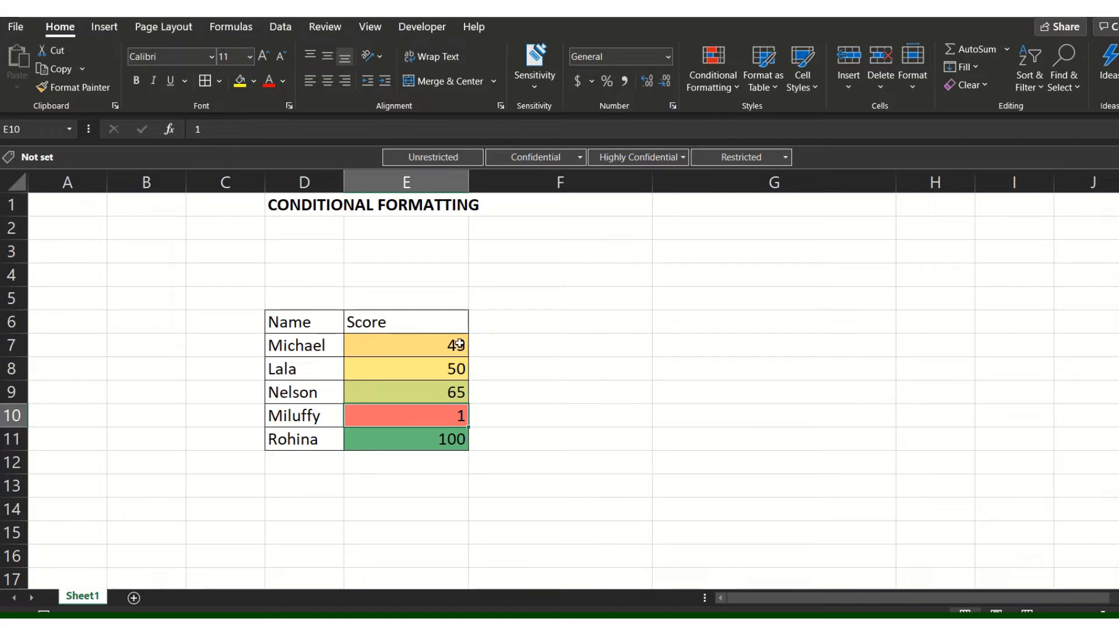
Edit the existing color scale rule for E7:E11 and switch its format style to Icon Sets.
drag(459, 344, 437, 437)
click(733, 78)
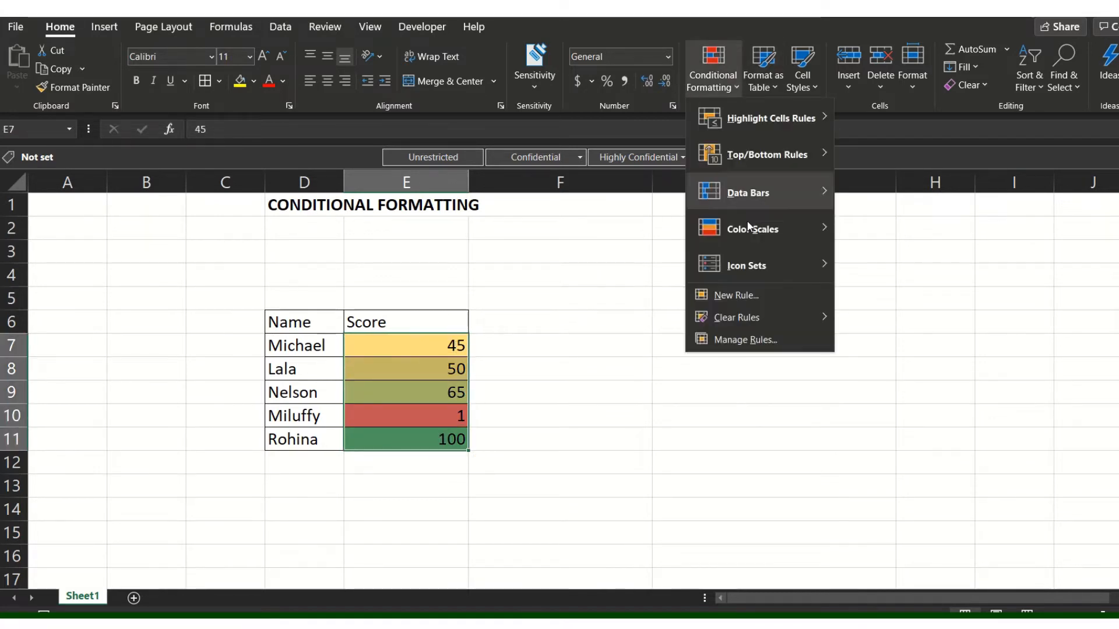
click(725, 339)
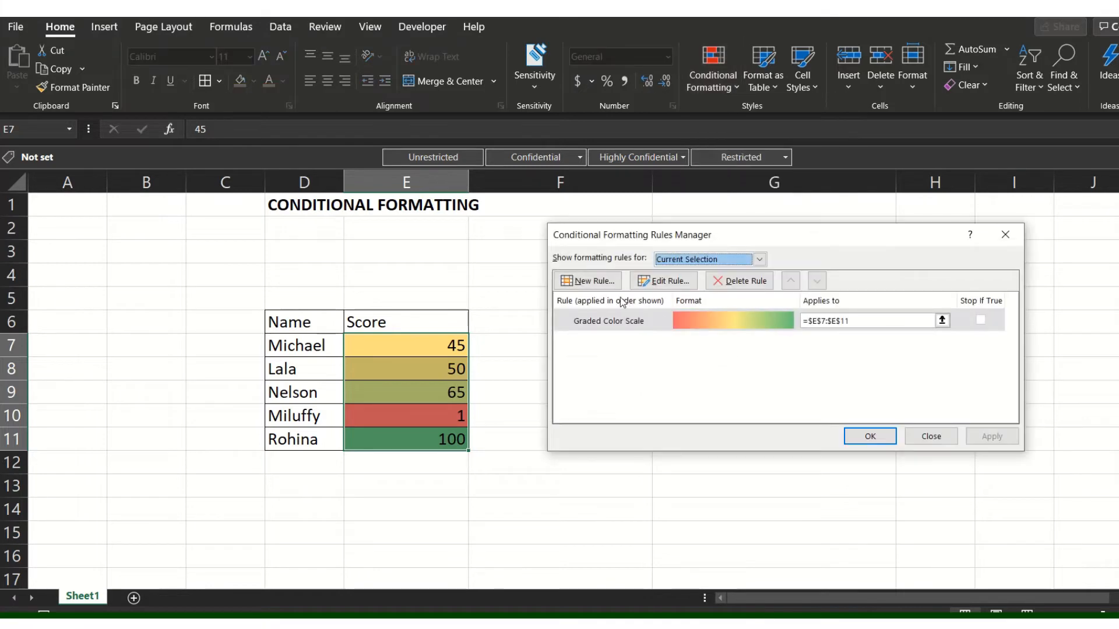
click(665, 320)
click(670, 281)
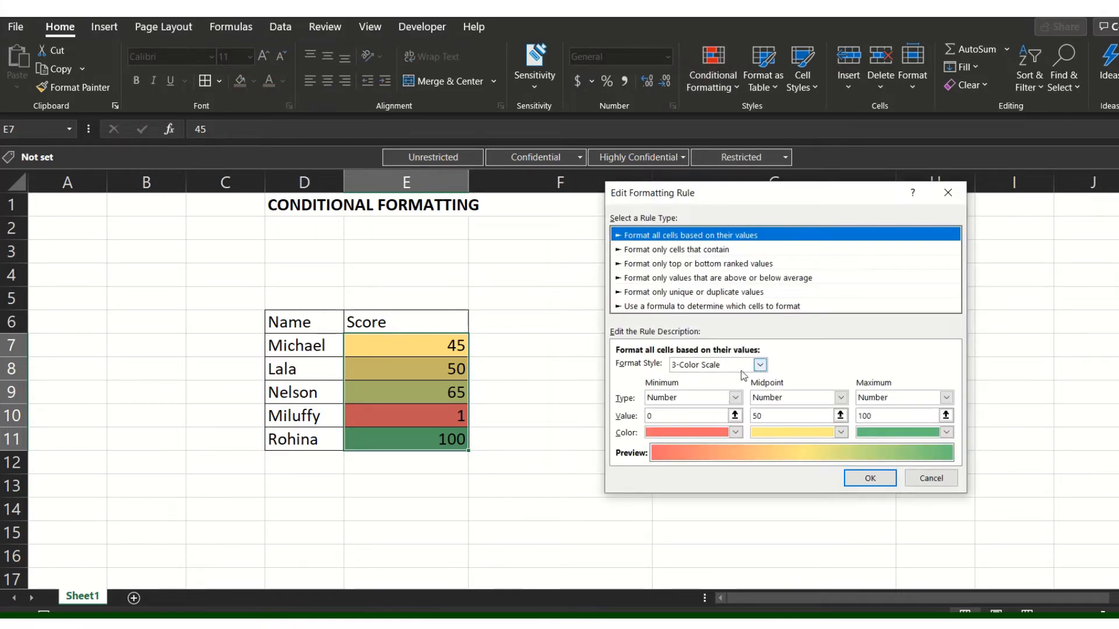
click(755, 370)
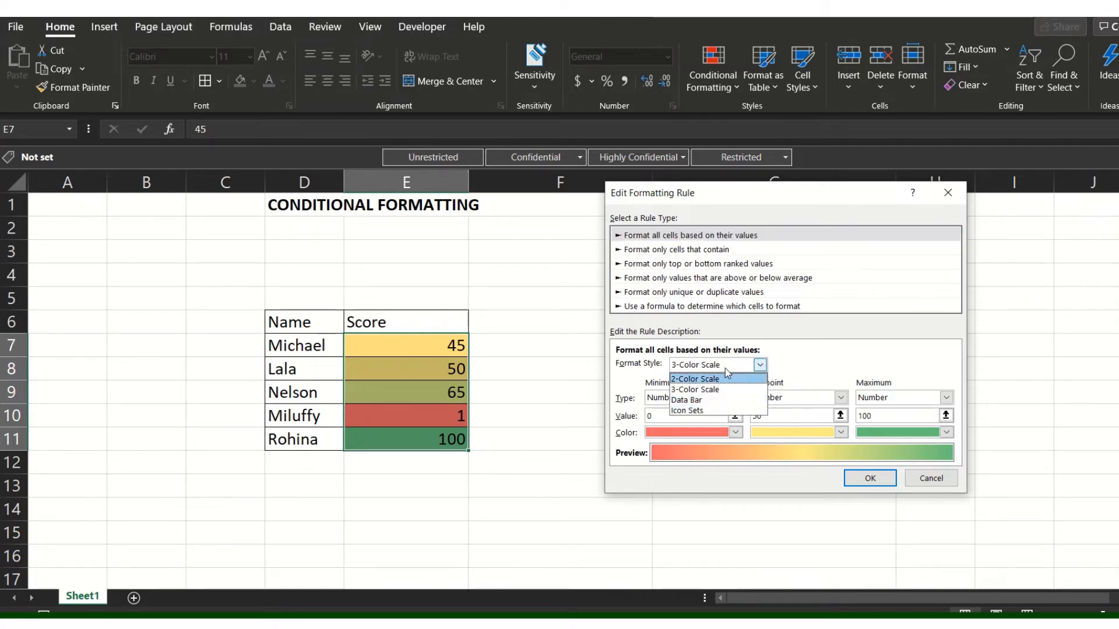
click(699, 412)
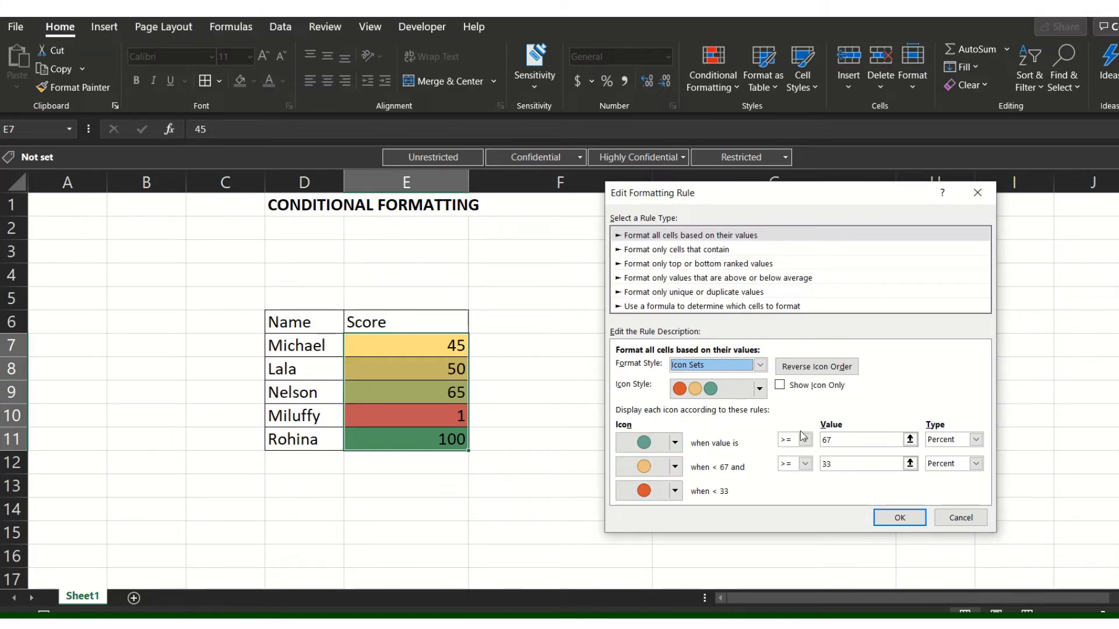
Set the type of both icon thresholds, green and yellow, to Number.
click(875, 439)
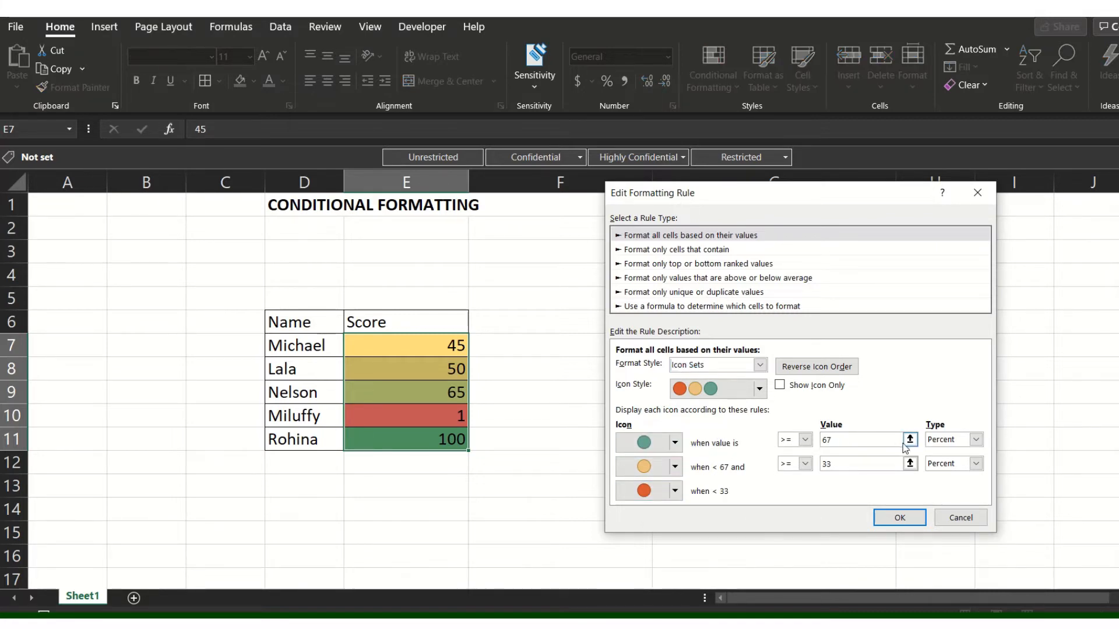
click(975, 440)
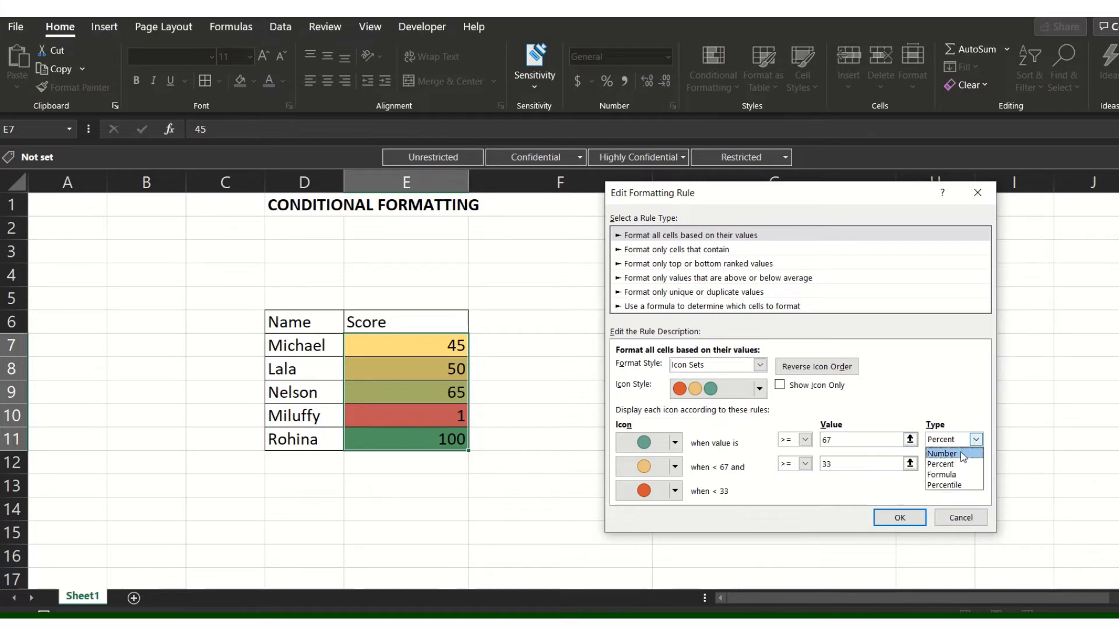
click(962, 457)
click(975, 464)
click(950, 478)
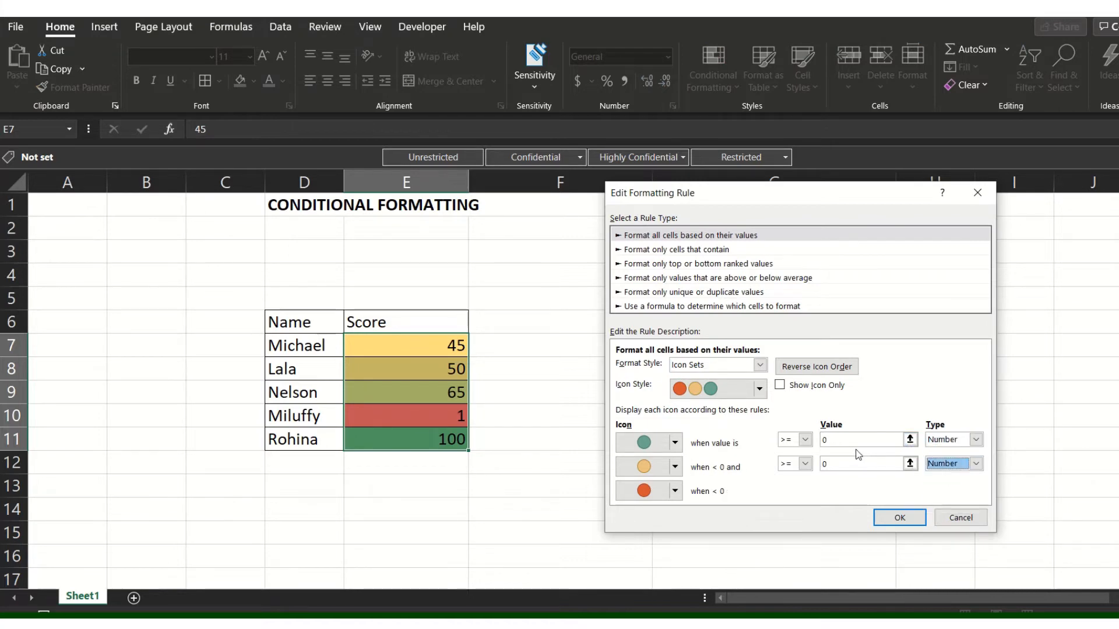
Set the green icon threshold to 50 and the yellow one to 4, and apply the icon set rule.
double_click(820, 441)
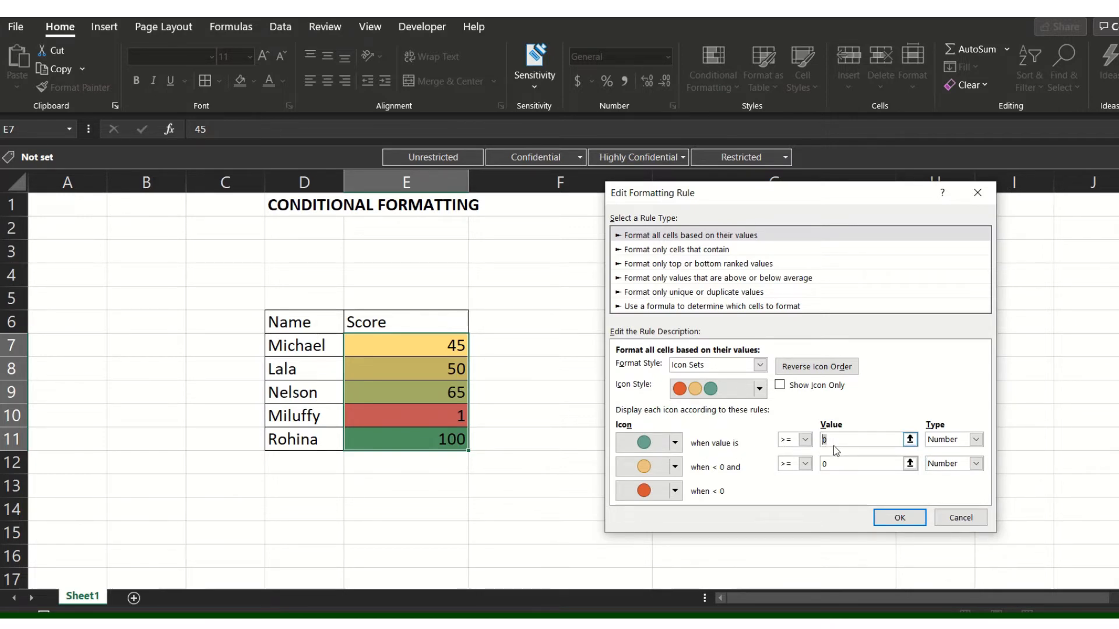
text(50)
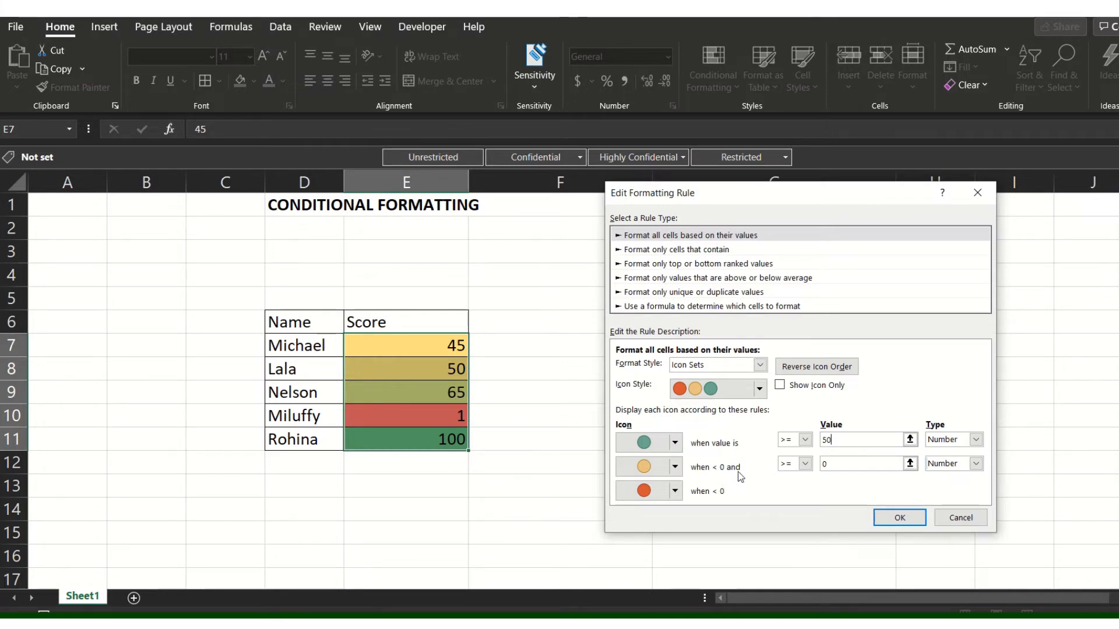
click(827, 466)
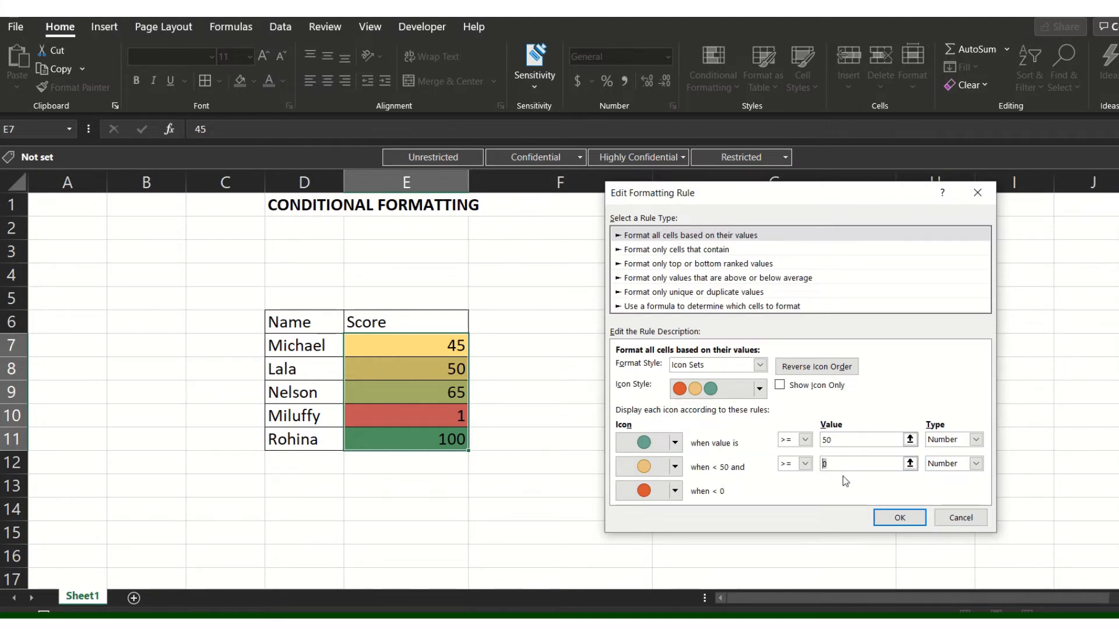
text(4)
click(905, 518)
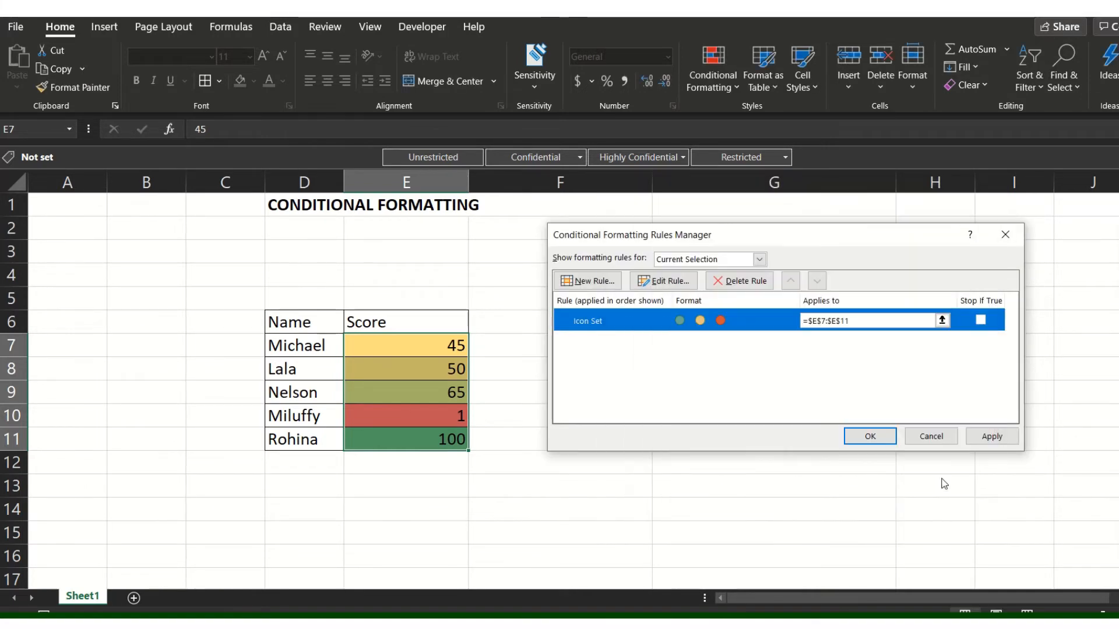
click(991, 437)
click(871, 434)
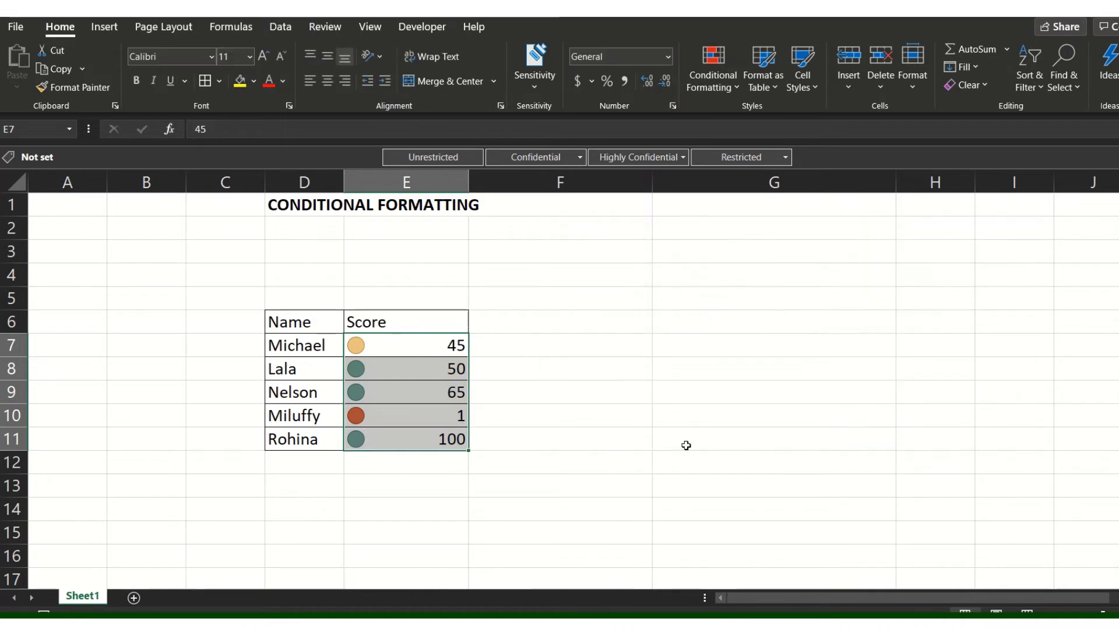
Examine the traffic-light icons against the scores in cells E7:E11.
click(684, 447)
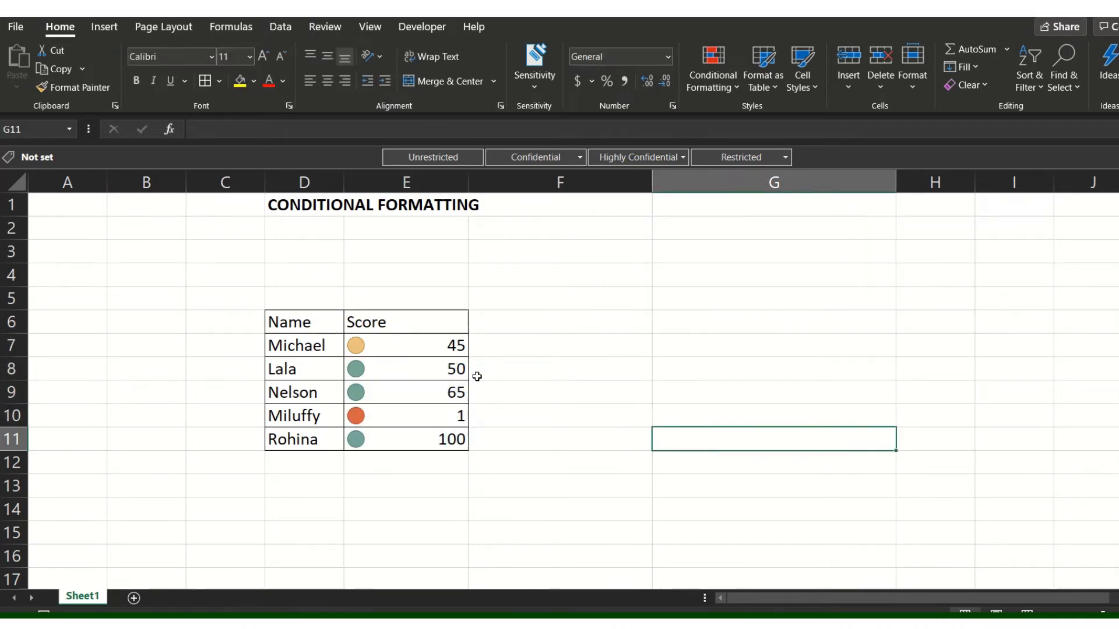
click(391, 352)
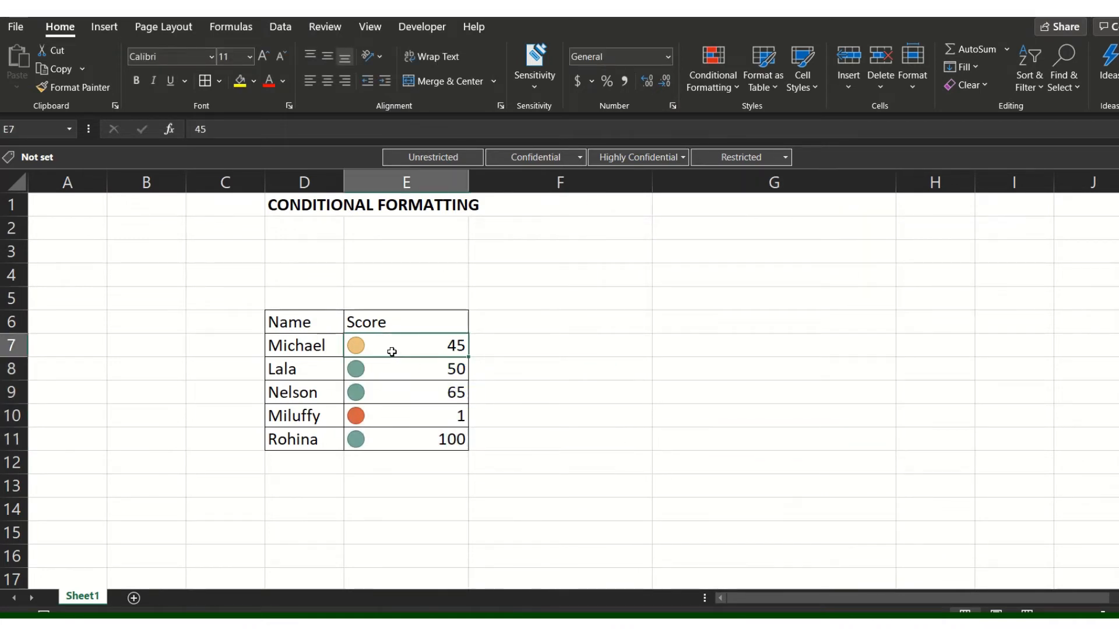
click(382, 366)
click(374, 342)
click(371, 390)
click(360, 440)
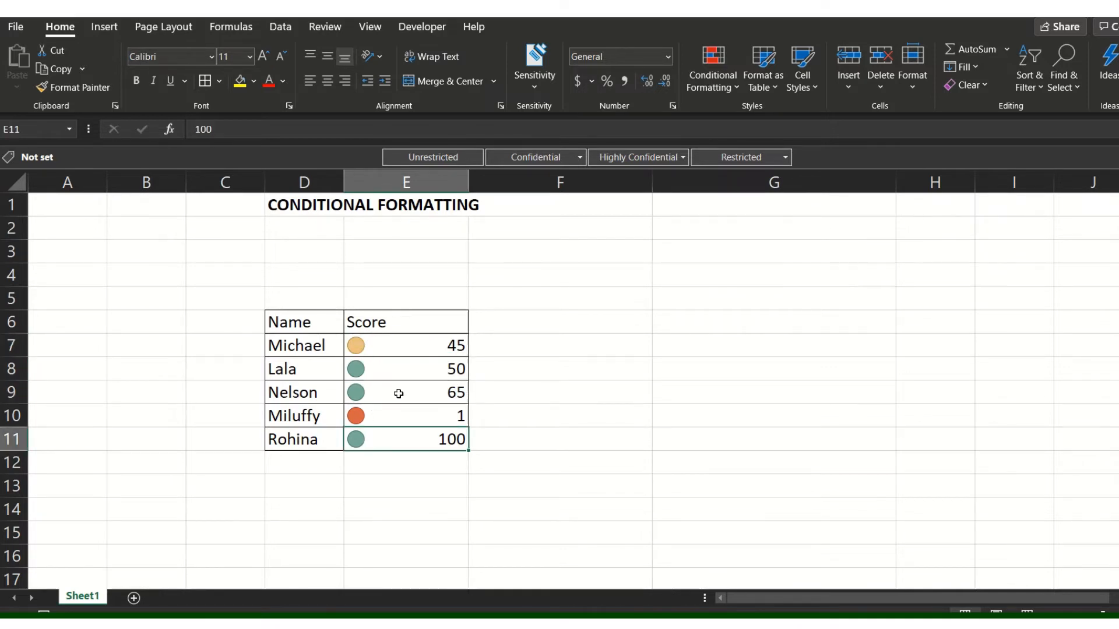
click(399, 393)
click(396, 363)
click(413, 343)
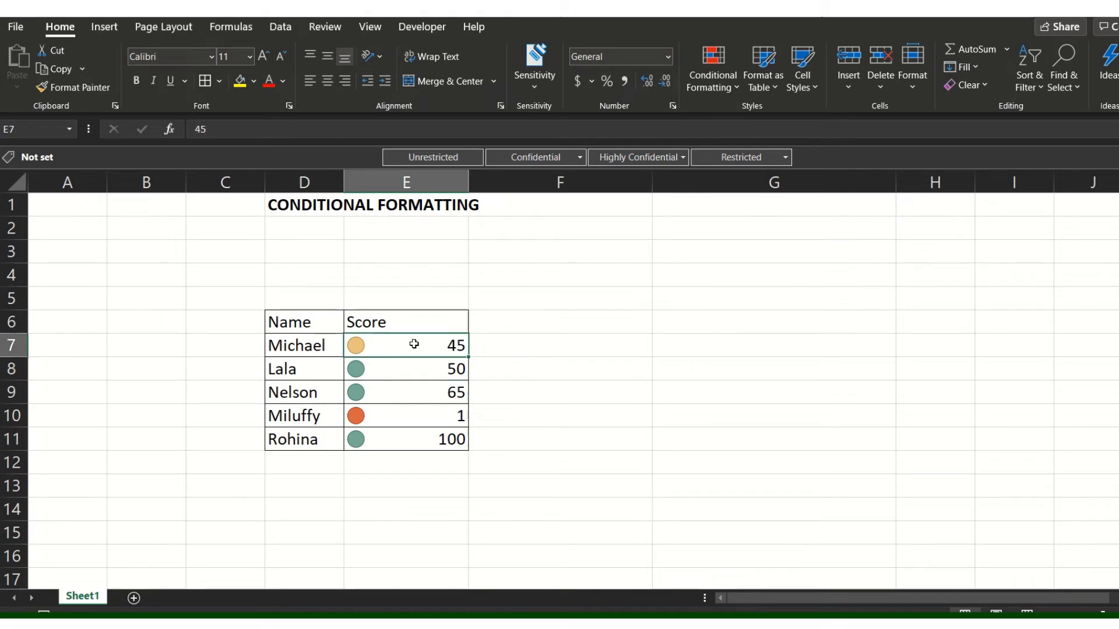
click(410, 369)
drag(425, 345, 410, 441)
click(535, 323)
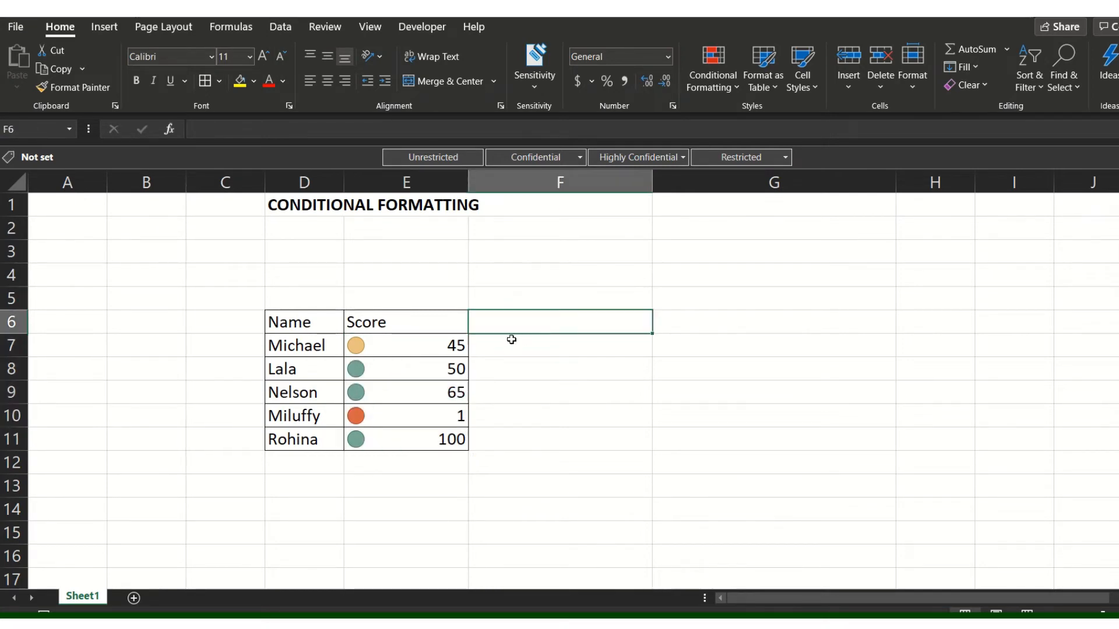
drag(436, 349, 432, 438)
click(446, 355)
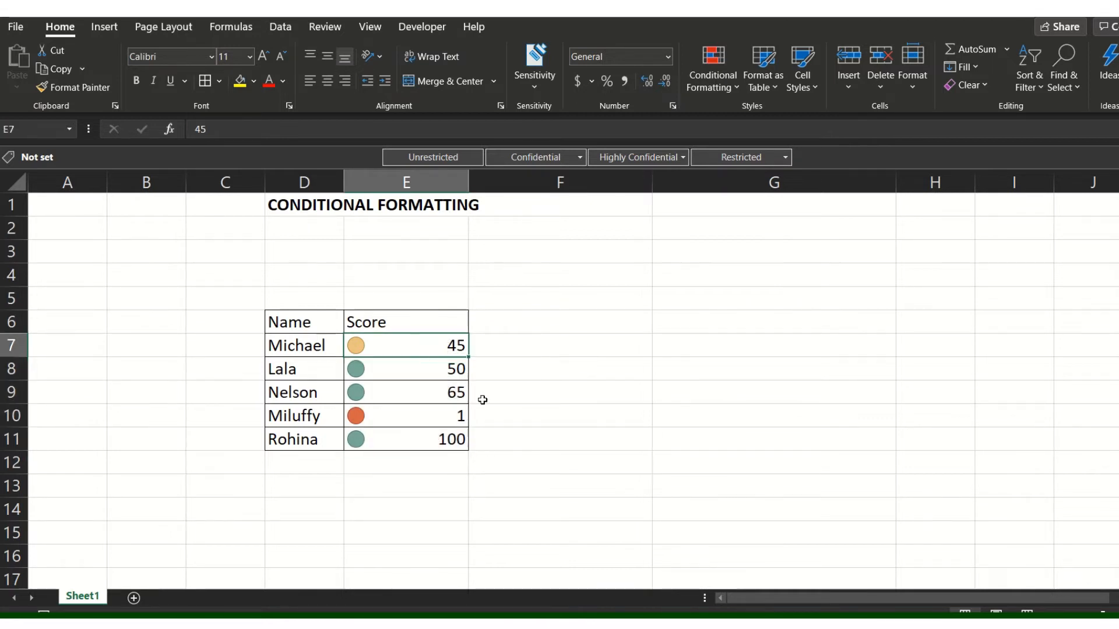
Edit the icon set rule for E7:E11 and change its rule type to Format only cells that contain.
drag(428, 347, 425, 437)
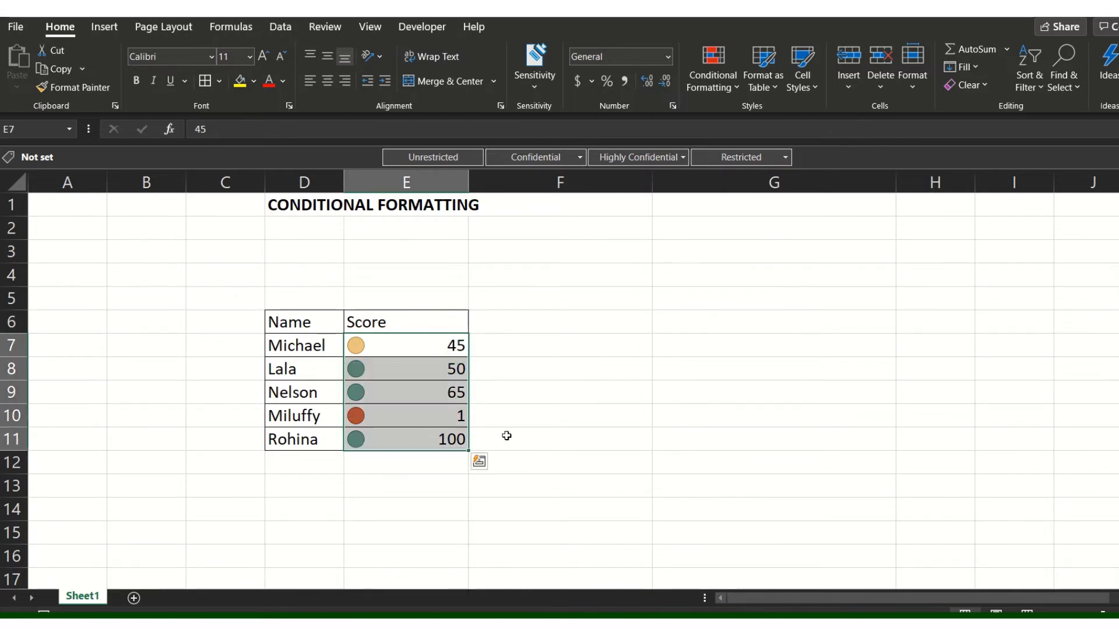
click(721, 78)
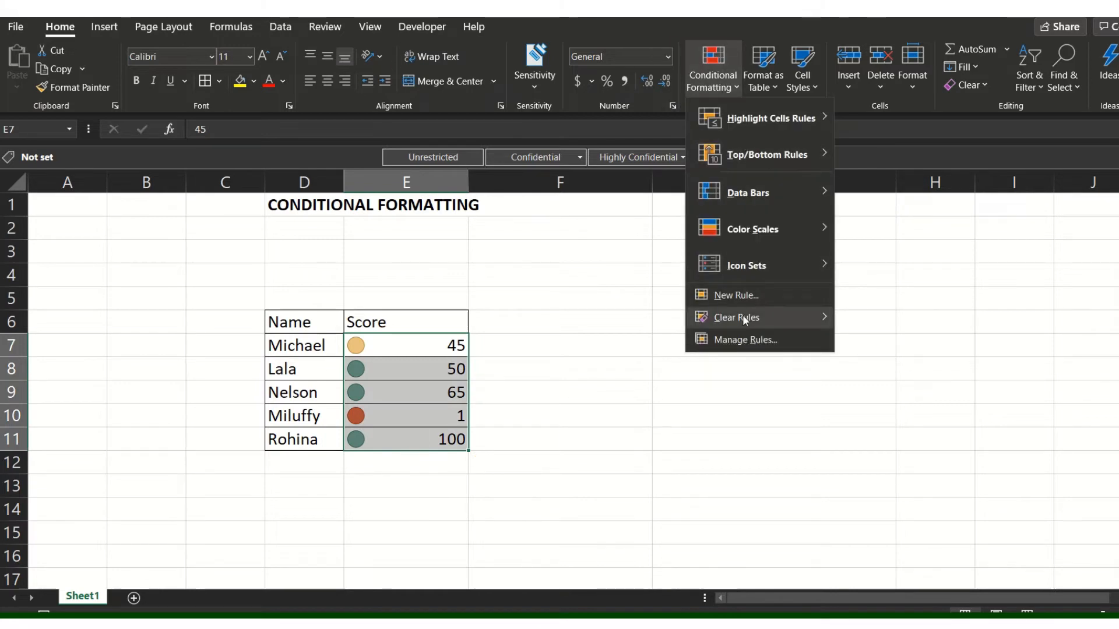
click(740, 338)
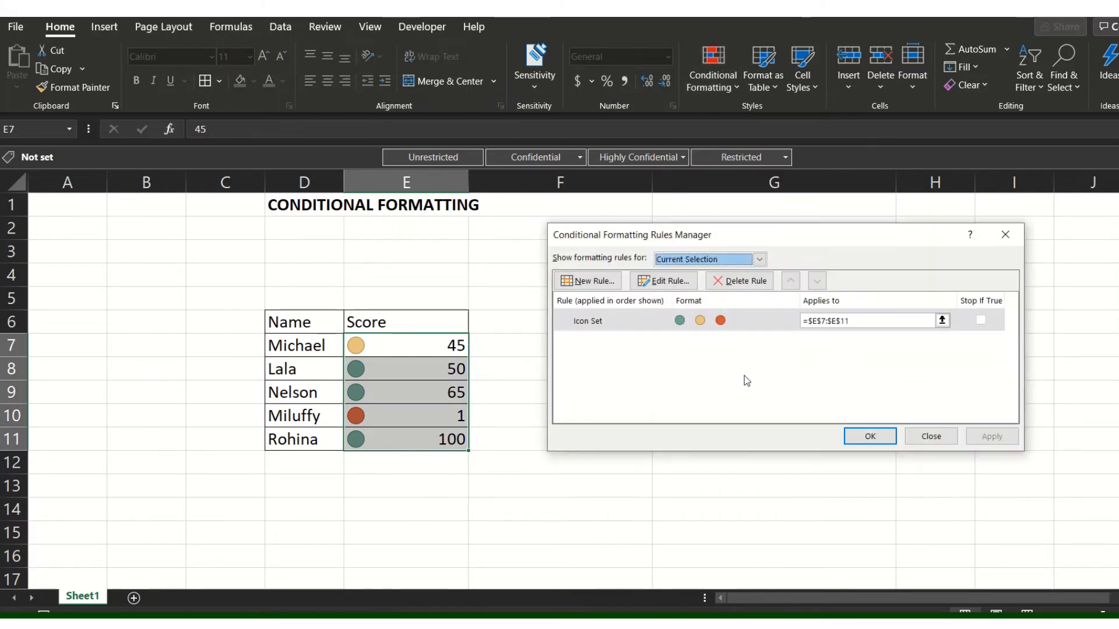
click(640, 328)
click(664, 281)
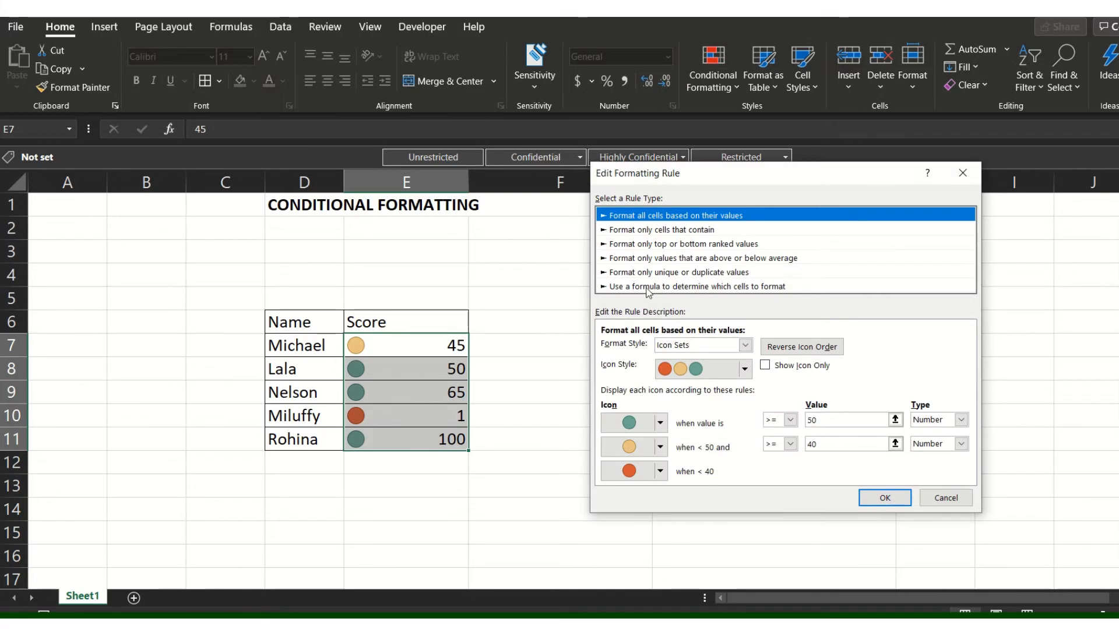
click(707, 229)
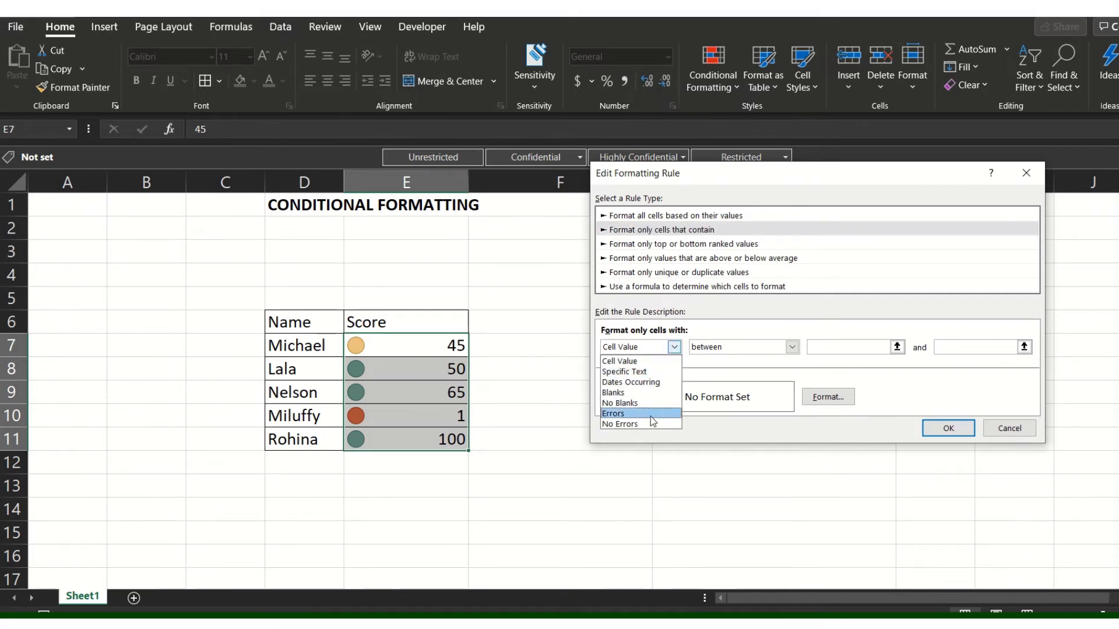
click(661, 372)
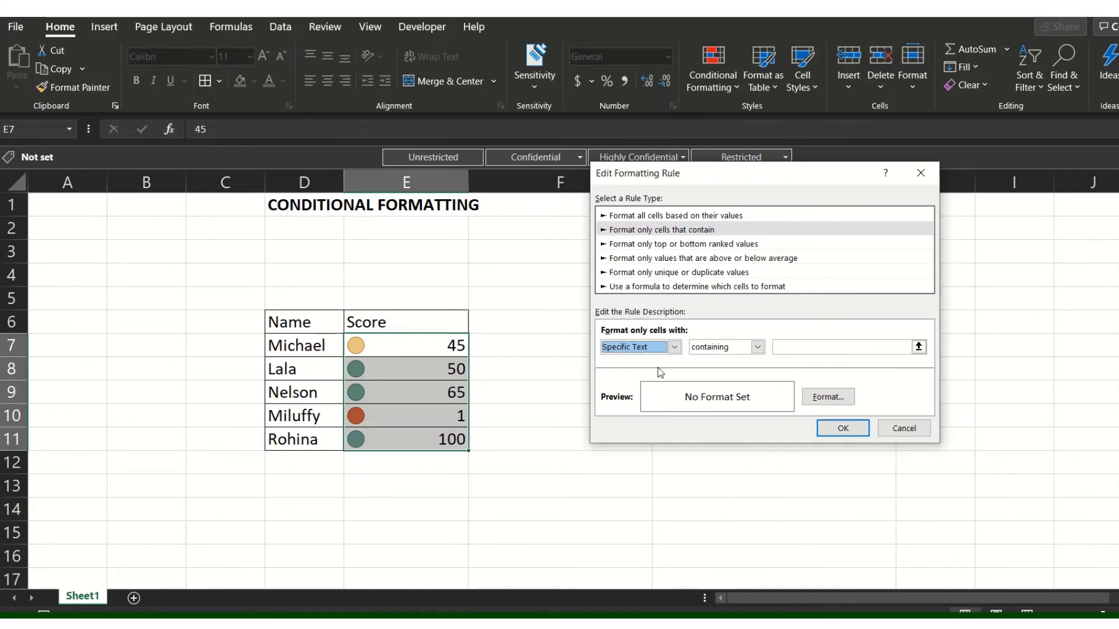
click(674, 347)
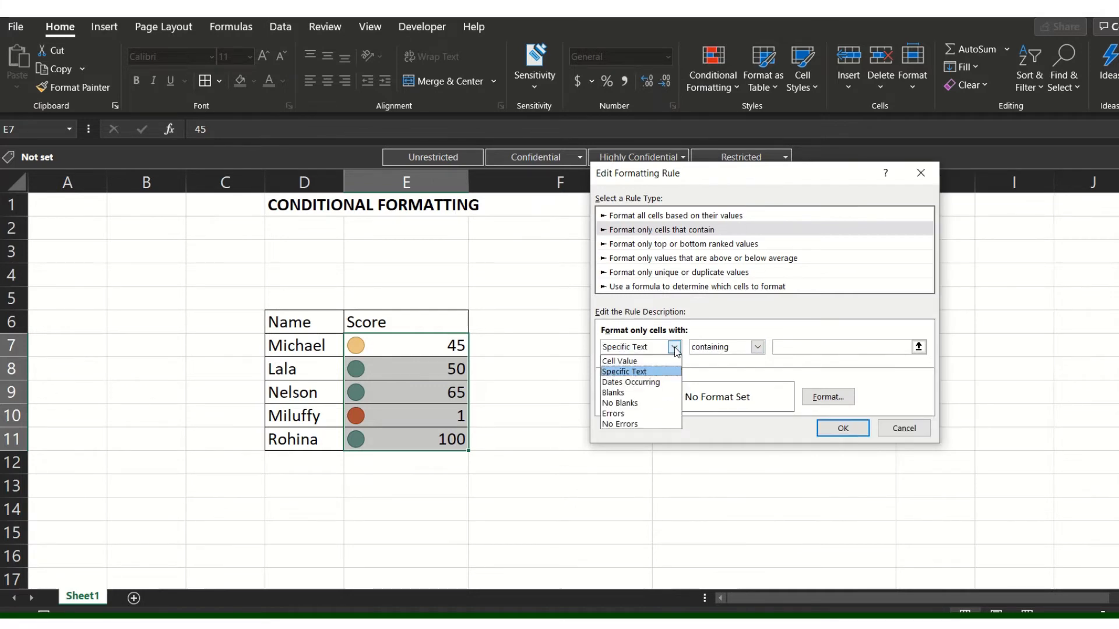
click(662, 361)
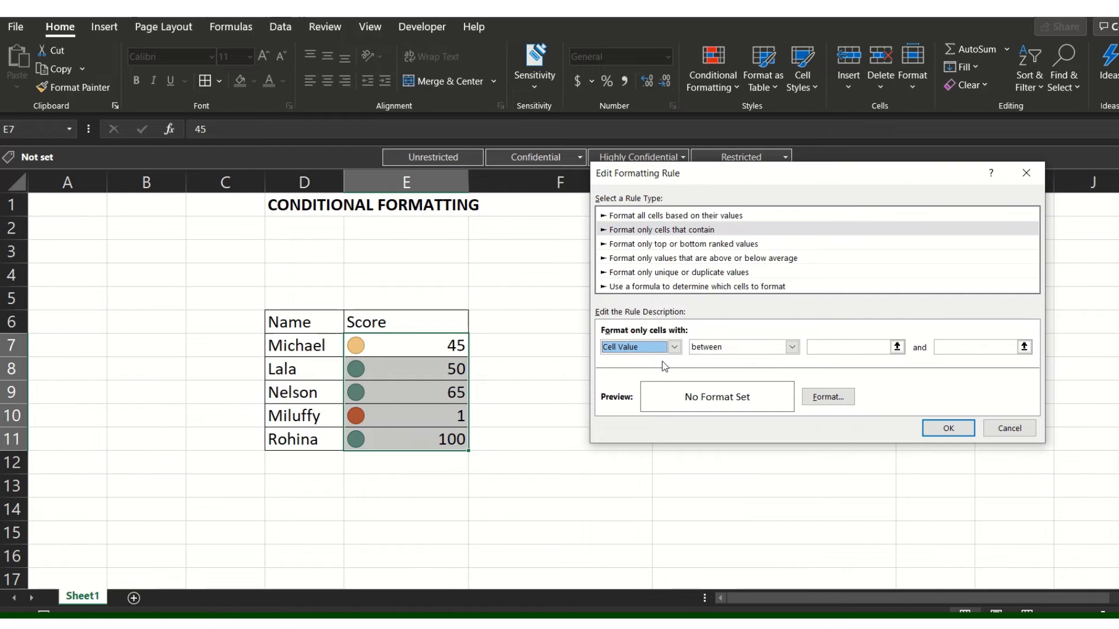
Set the rule's condition to a cell value greater than 50.
click(788, 351)
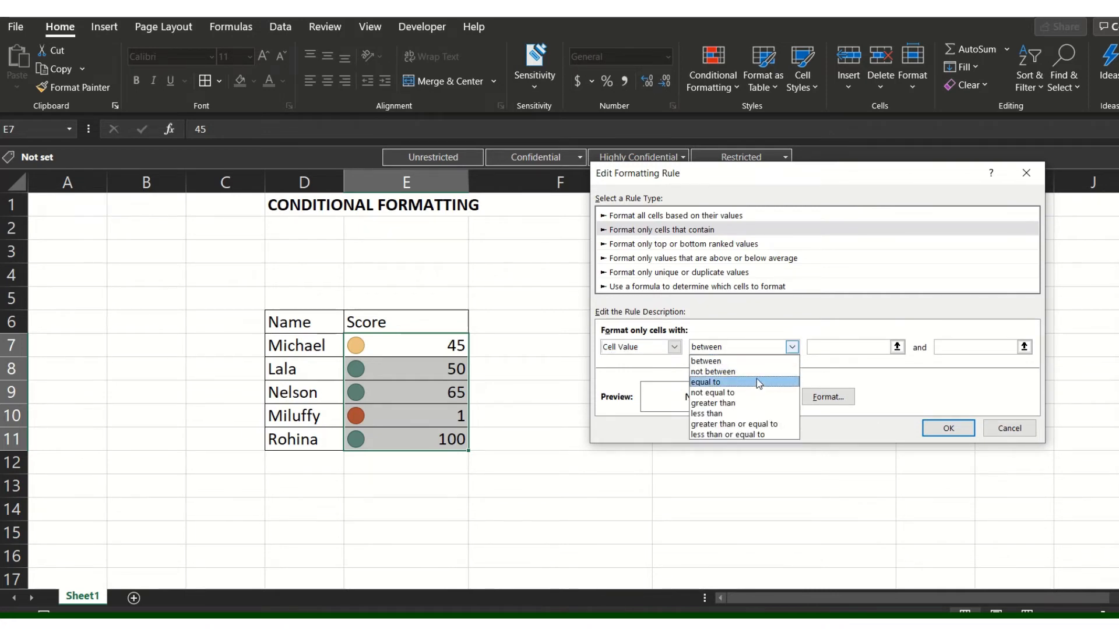
click(747, 402)
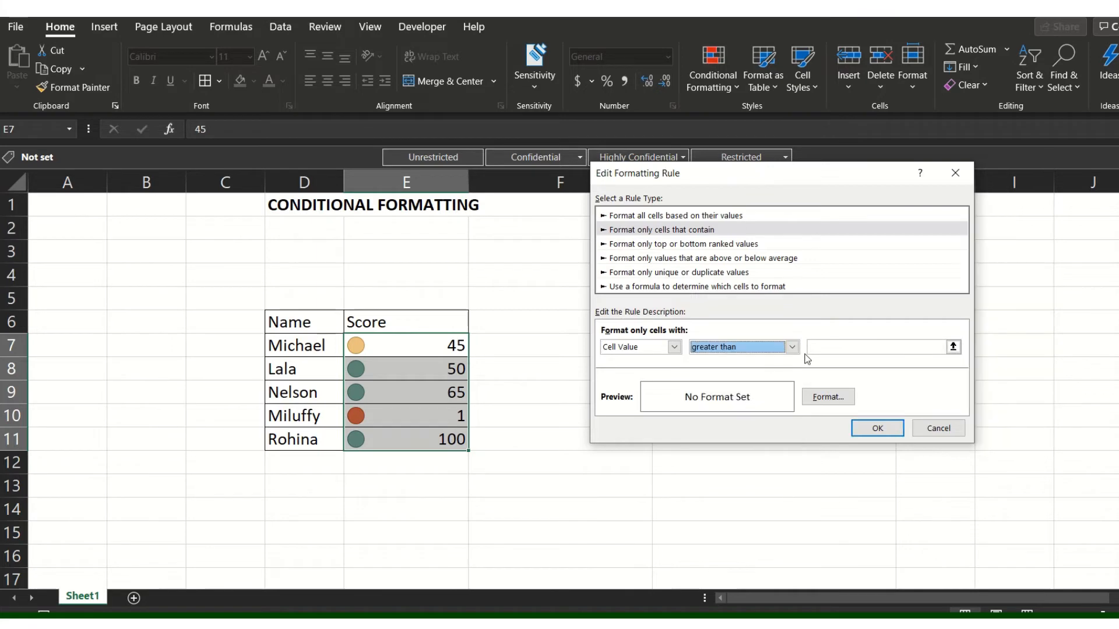
click(863, 349)
text(50)
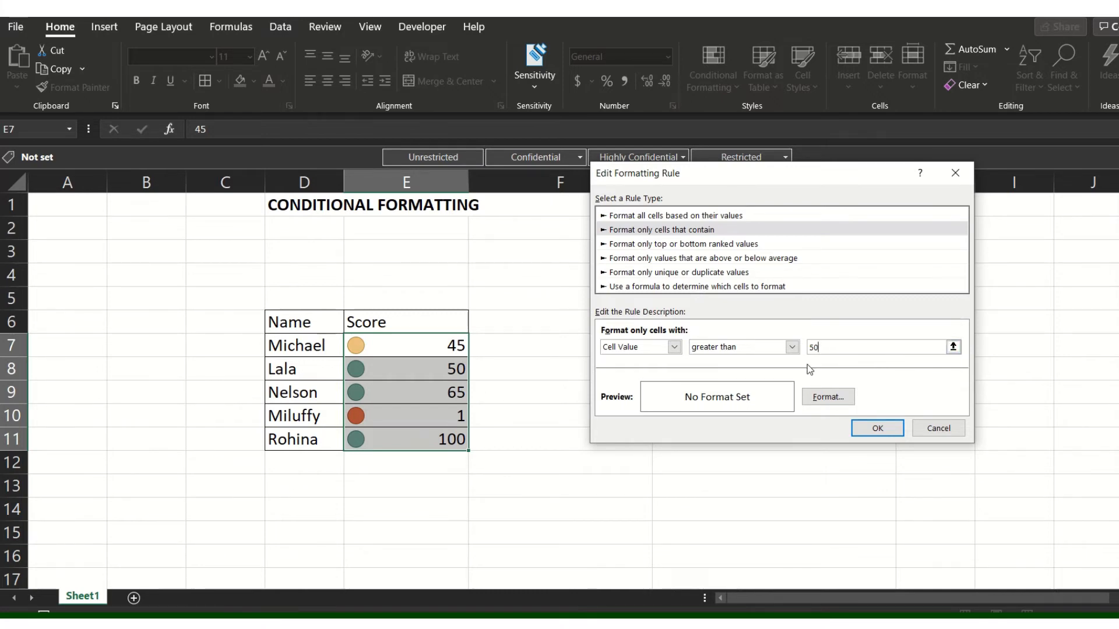
Give the rule a solid green fill and apply it to the score cells.
click(827, 397)
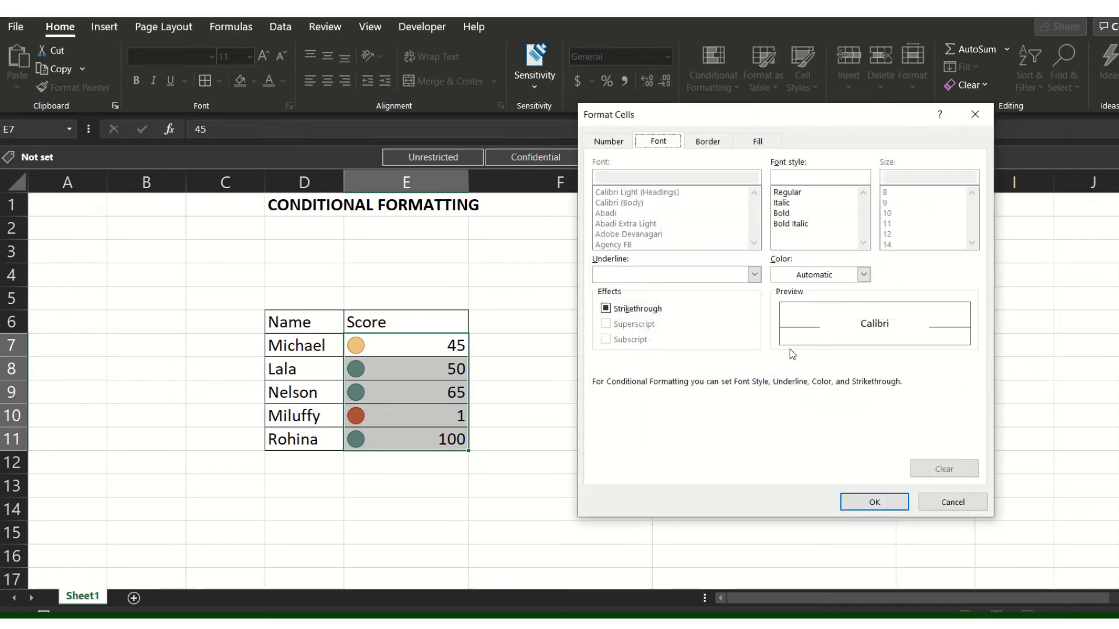
click(758, 141)
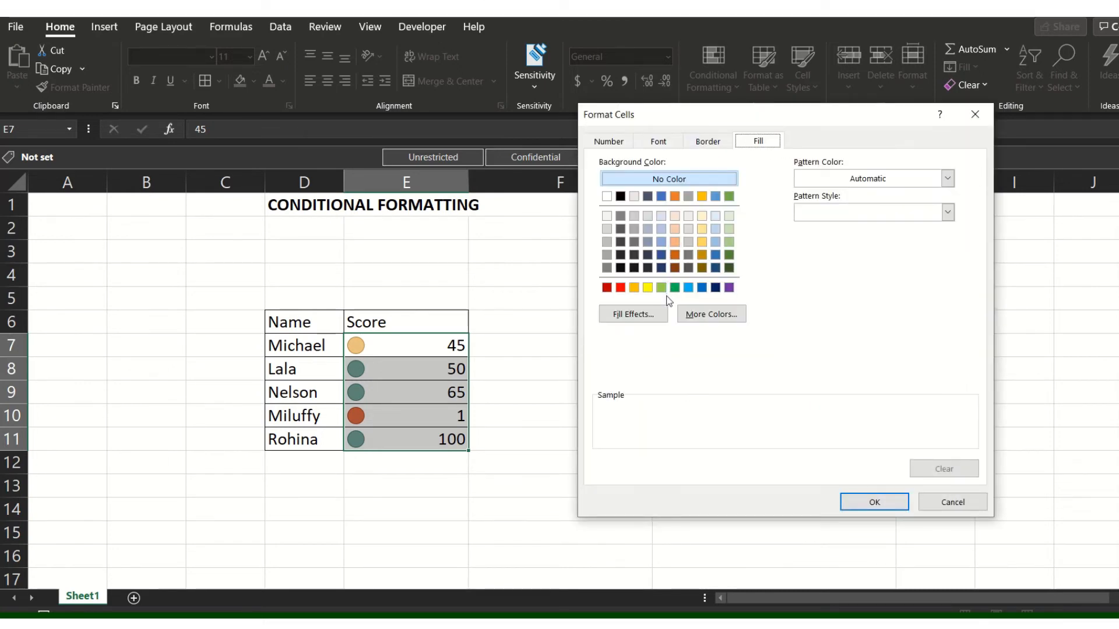
click(674, 288)
click(868, 503)
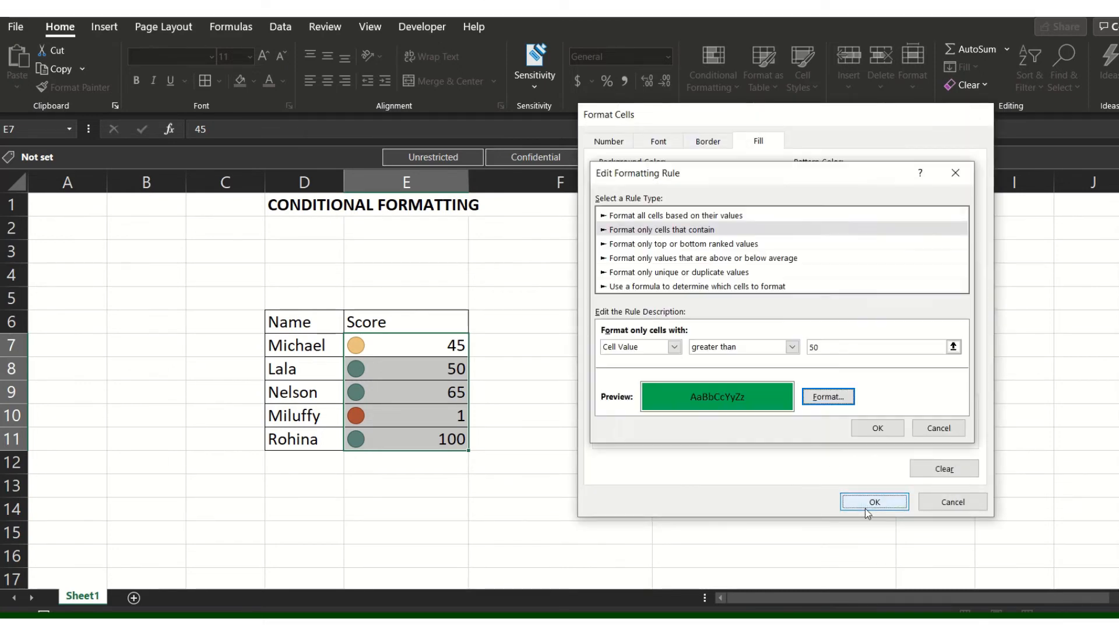
click(878, 428)
click(990, 436)
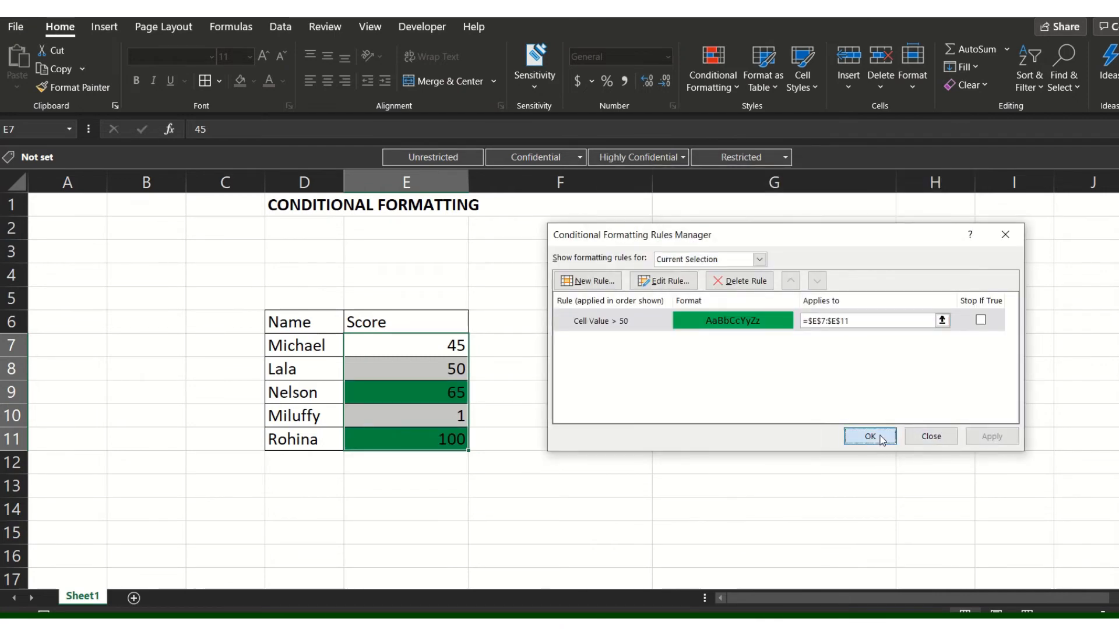
click(881, 440)
click(574, 465)
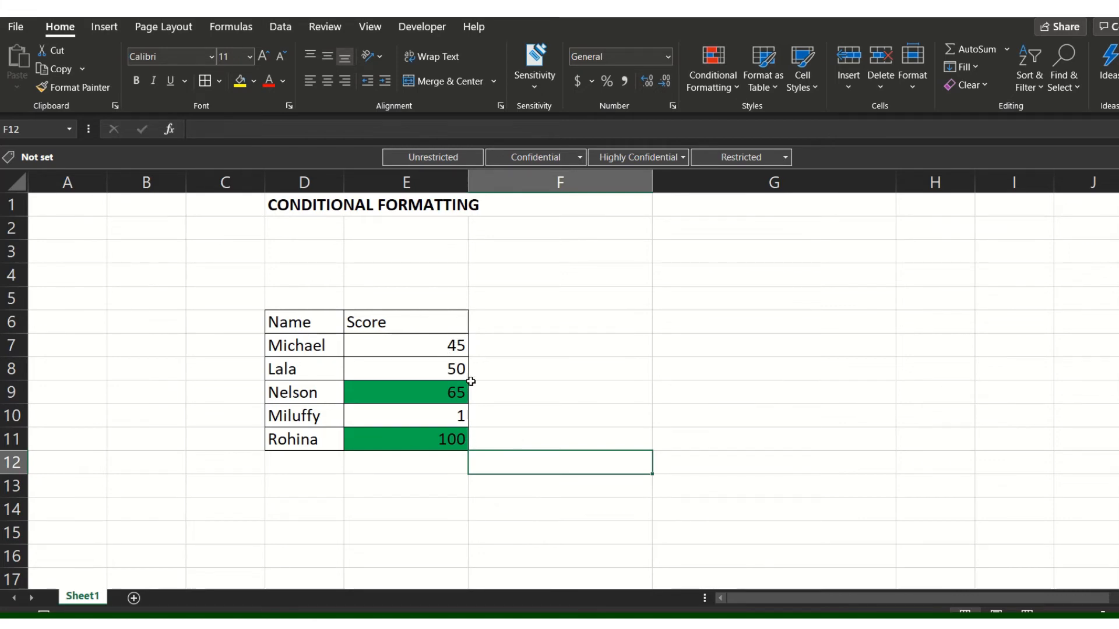
Change the condition of the green fill rule for E7:E11 to greater than or equal to, and apply it.
click(449, 362)
drag(450, 343, 441, 439)
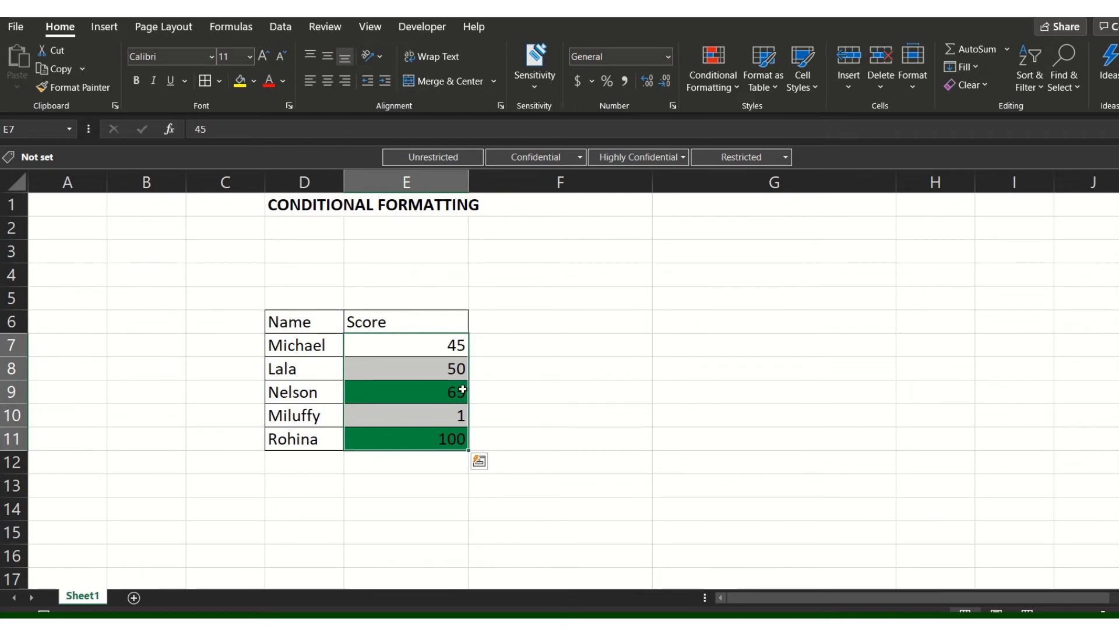
click(716, 88)
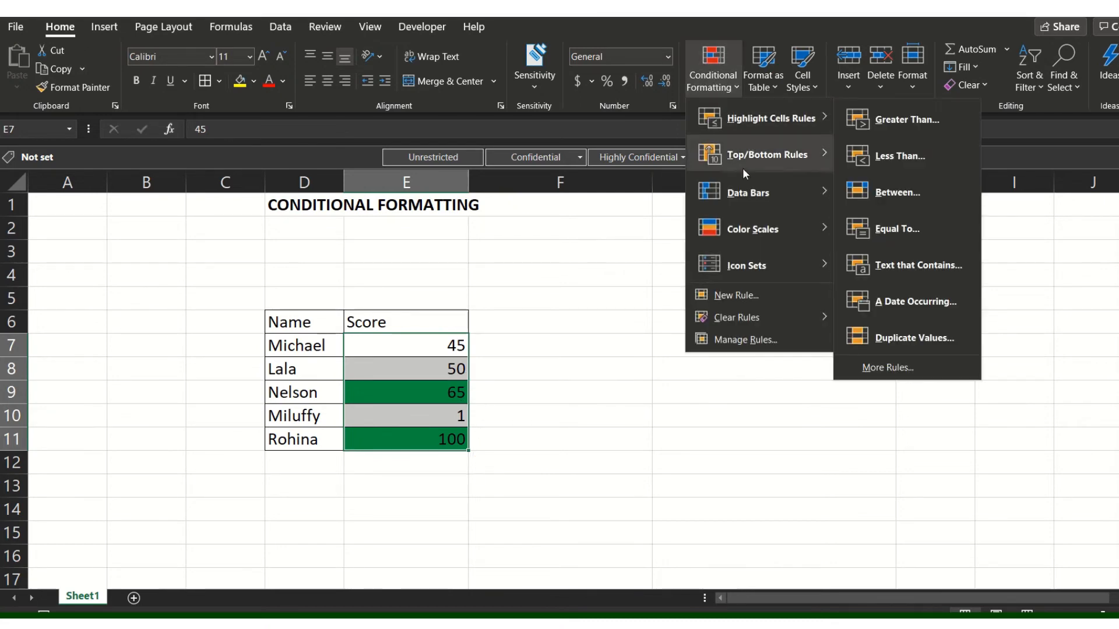
click(726, 339)
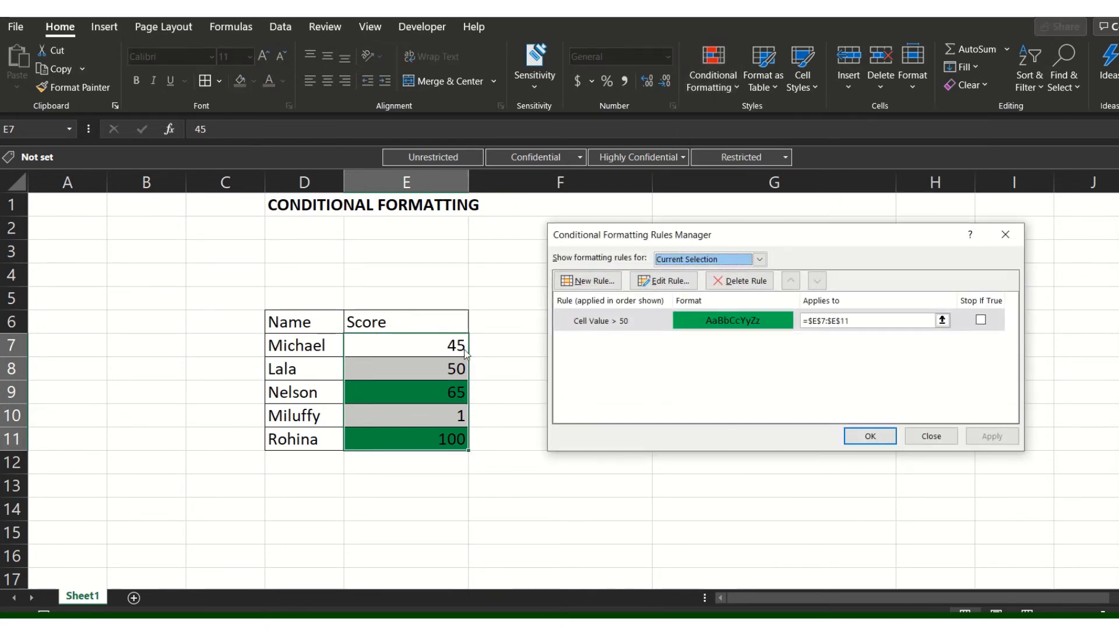
click(778, 322)
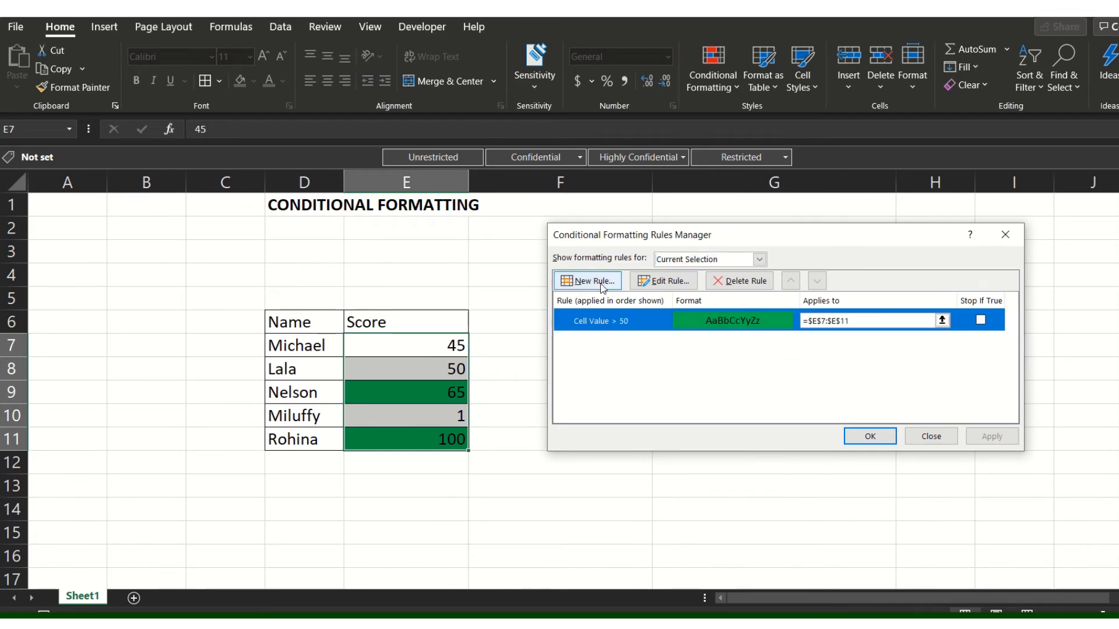
click(664, 281)
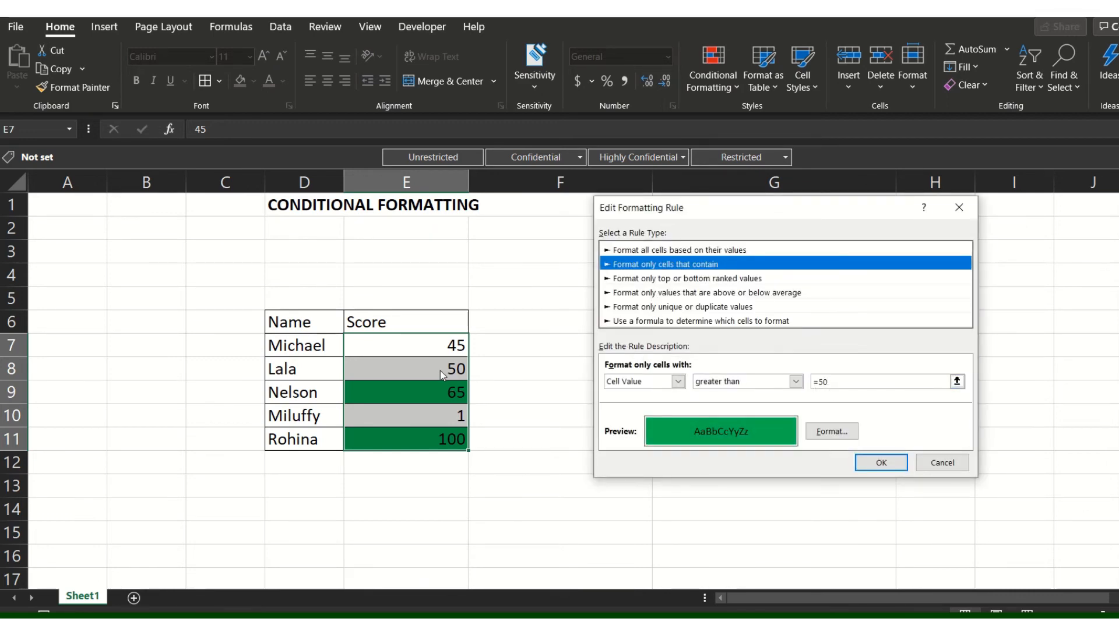
click(795, 381)
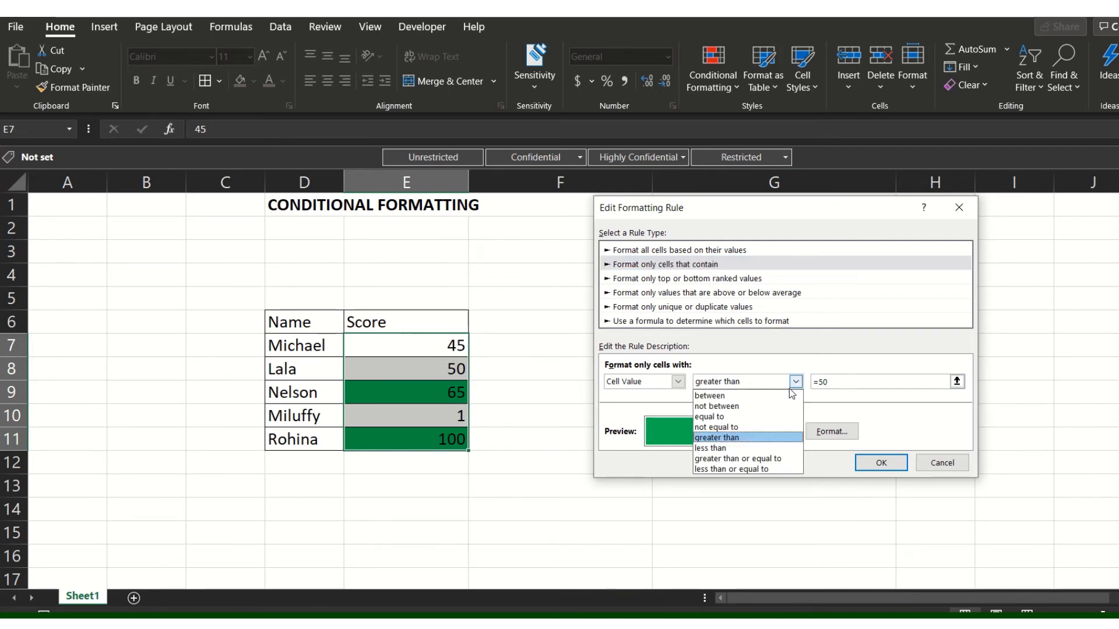
click(748, 459)
click(882, 463)
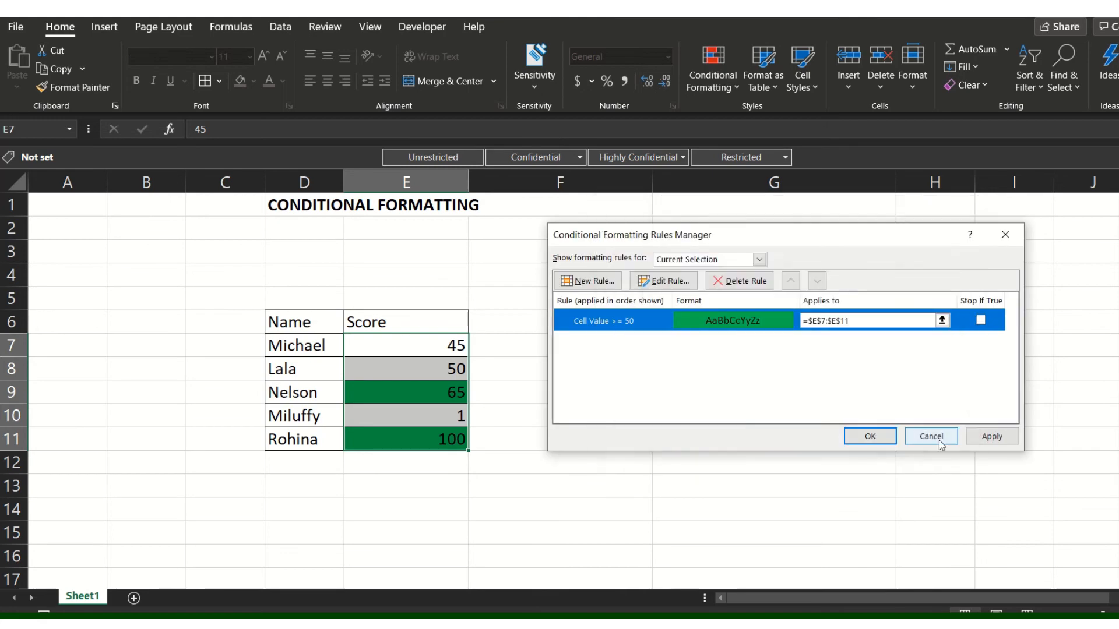
click(973, 439)
click(868, 436)
click(524, 412)
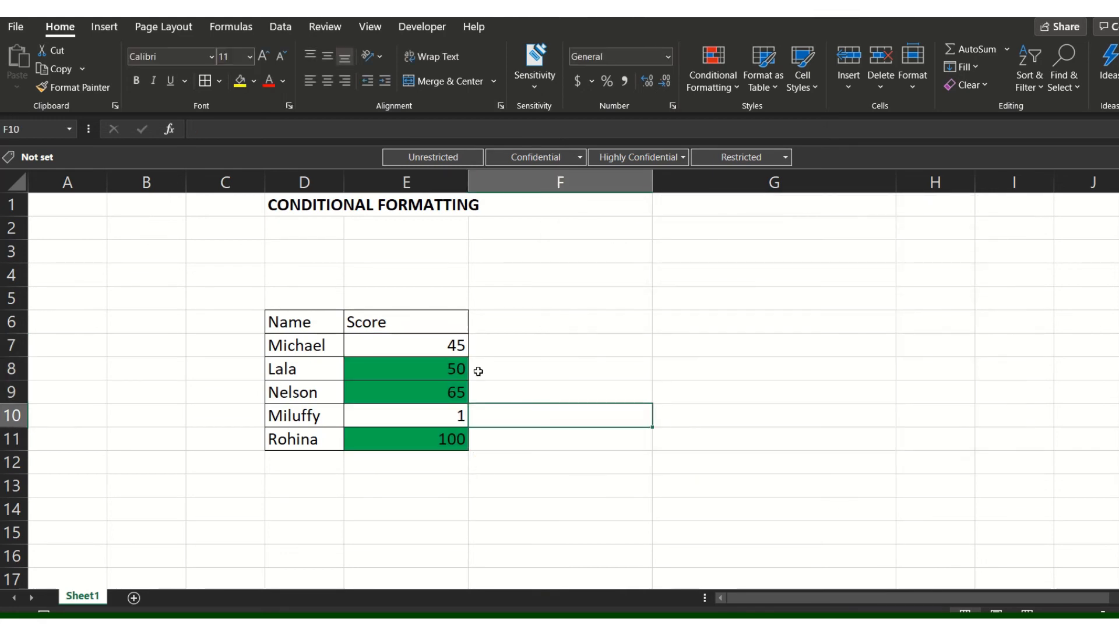
drag(458, 369, 447, 408)
click(515, 369)
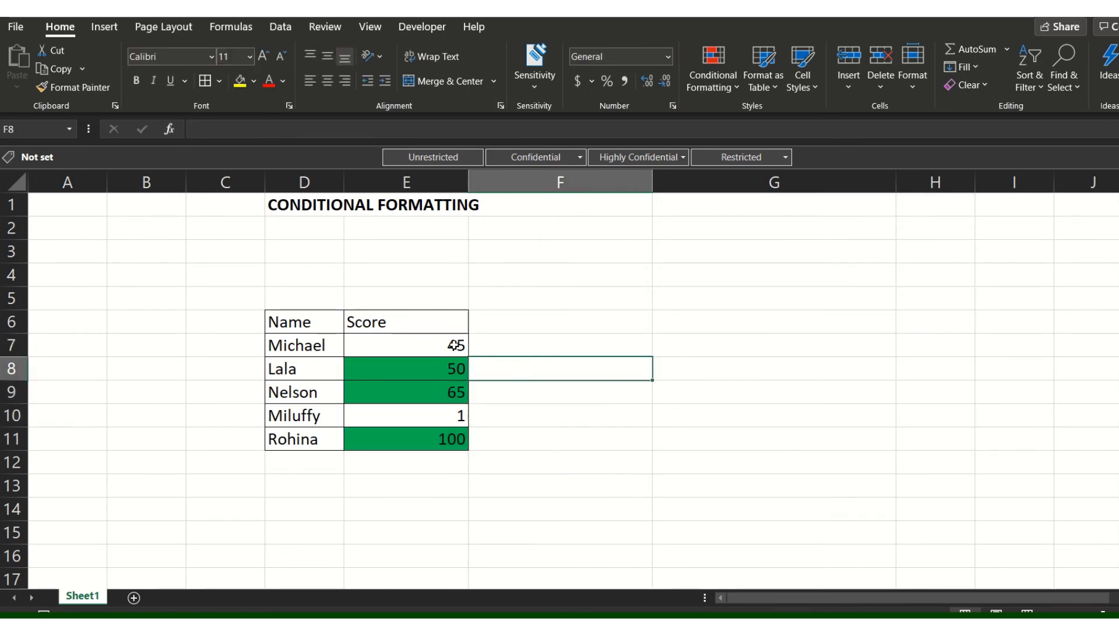
drag(441, 368, 444, 414)
click(579, 348)
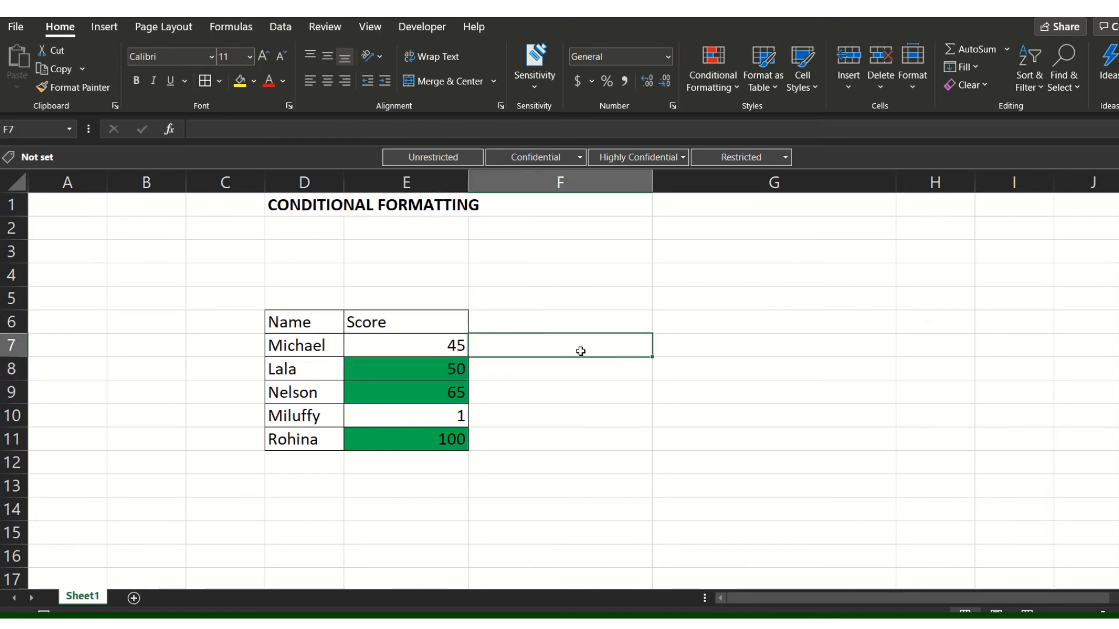
click(461, 345)
click(644, 359)
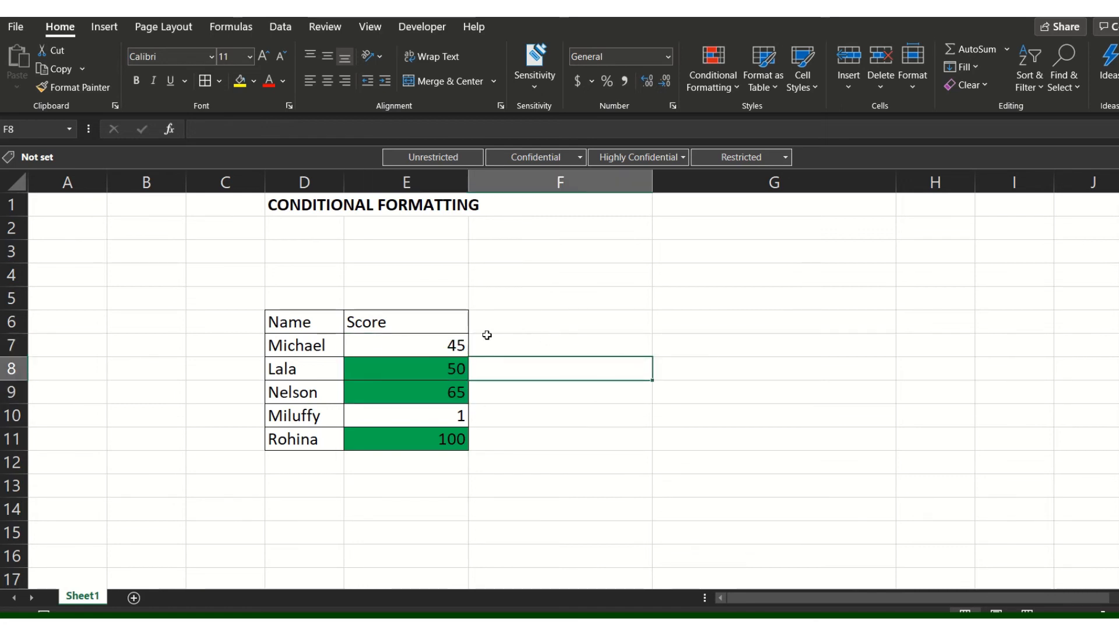
Replace the score in cell E7 with the letter X and move to cell E10.
click(457, 344)
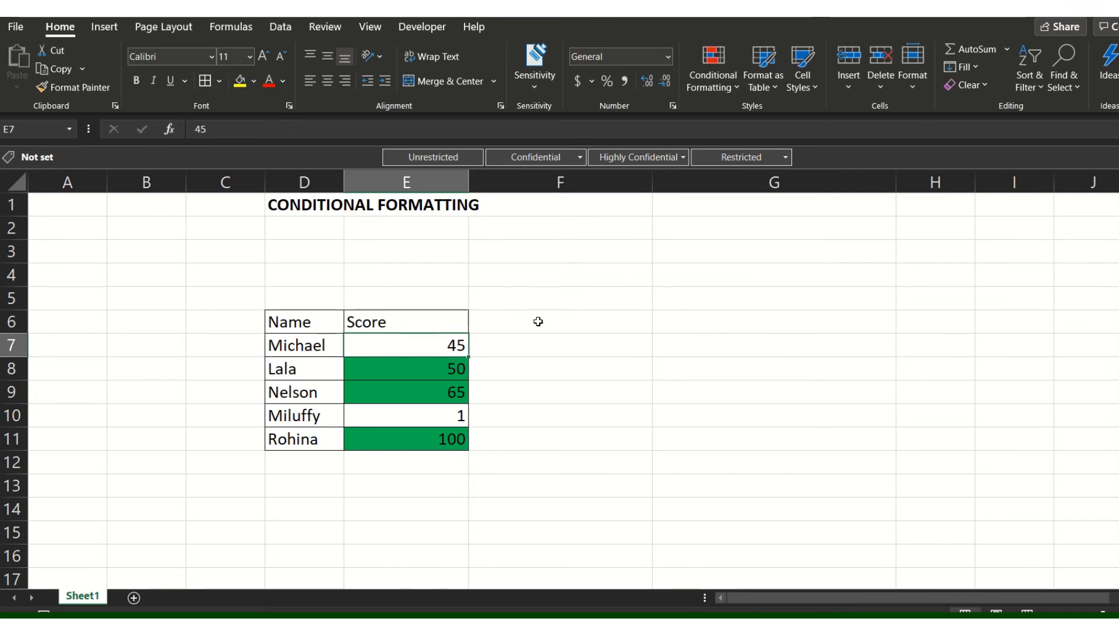
text(X)
key(Return)
key(Down)
key(Down)
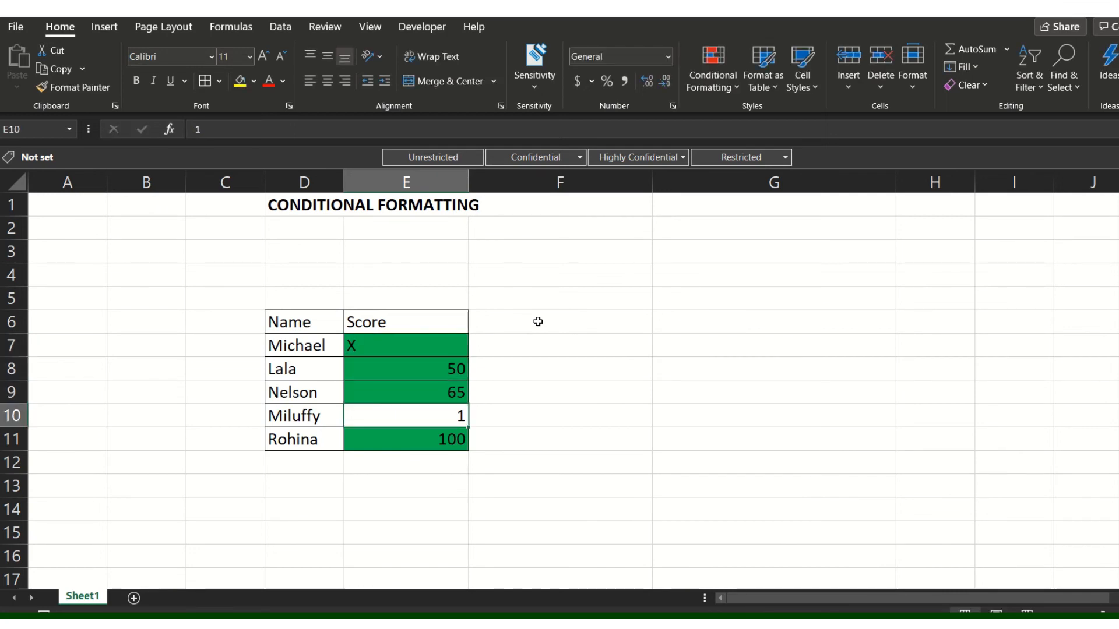
Replace the score in cell E10 with the letter X and move back up the score column.
text(X)
key(Return)
key(Up)
key(Up)
key(Up)
key(Up)
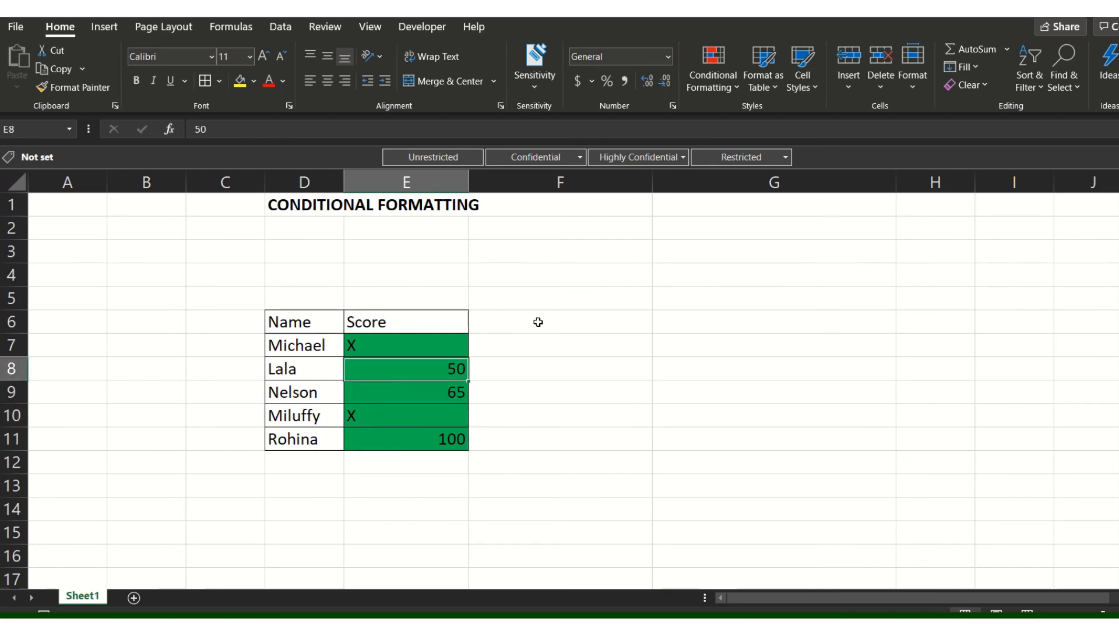
Select the score cells E7:E11 and open their green fill conditional formatting rule for editing.
key(ctrl+shift+Down)
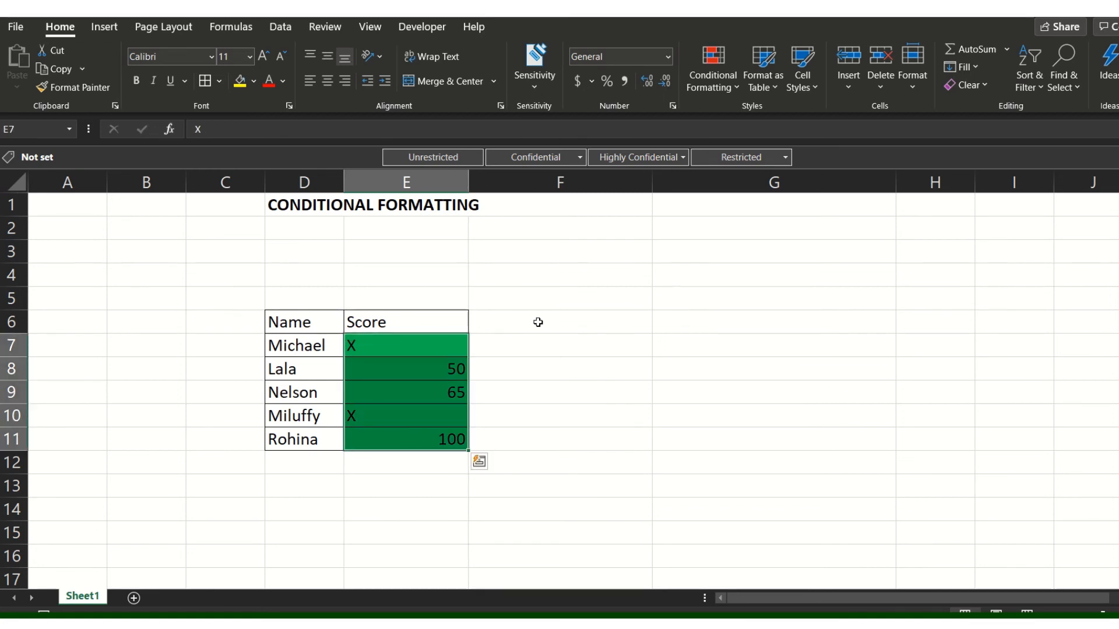
click(729, 91)
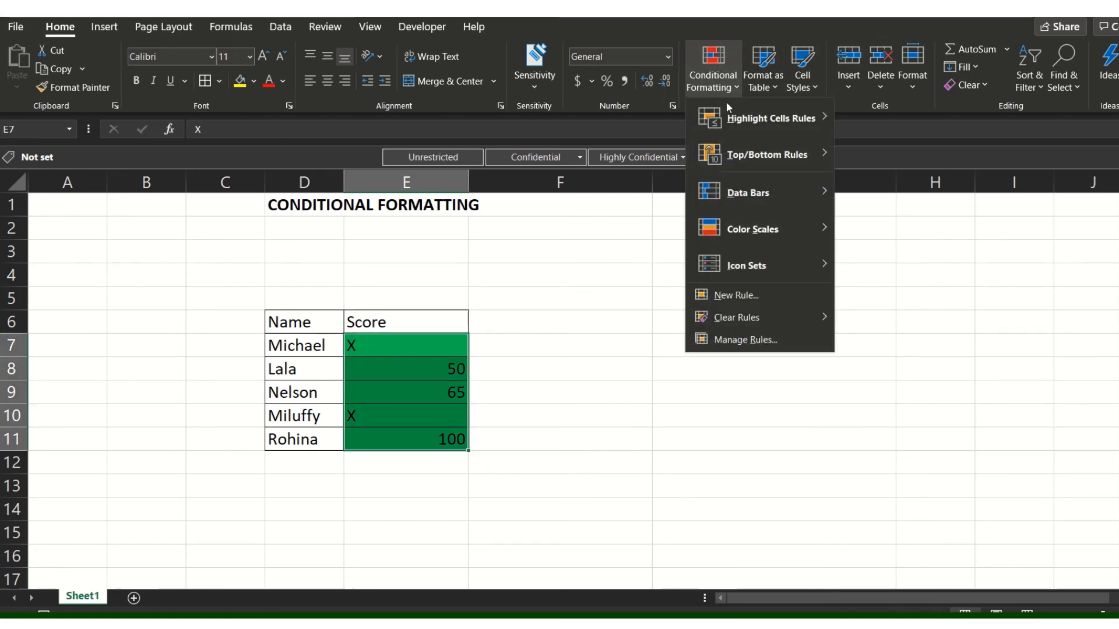
click(767, 348)
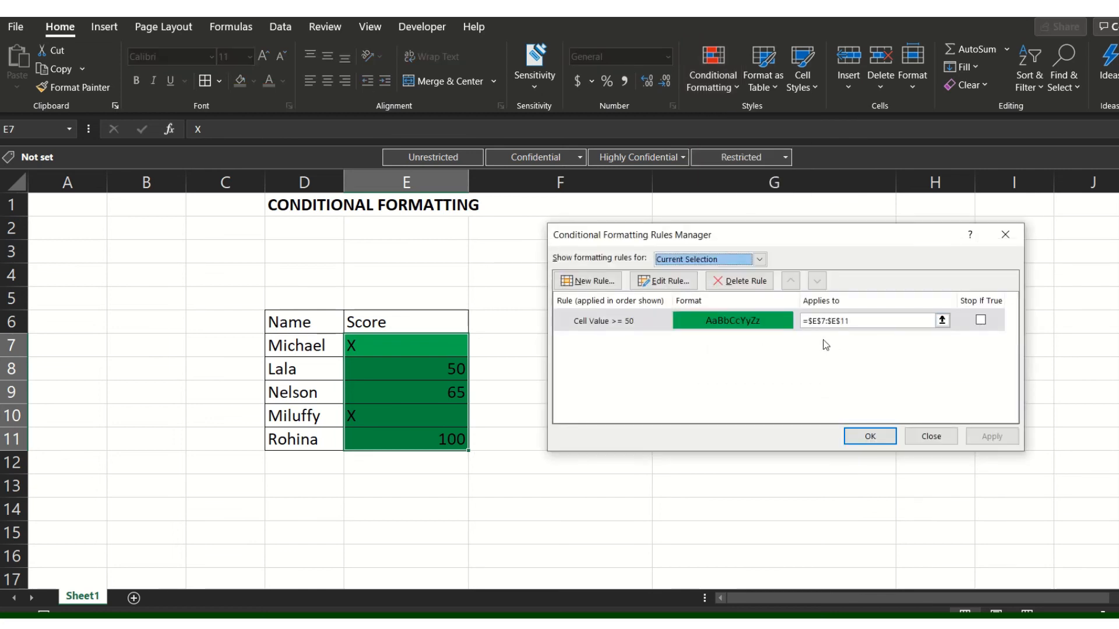
click(678, 322)
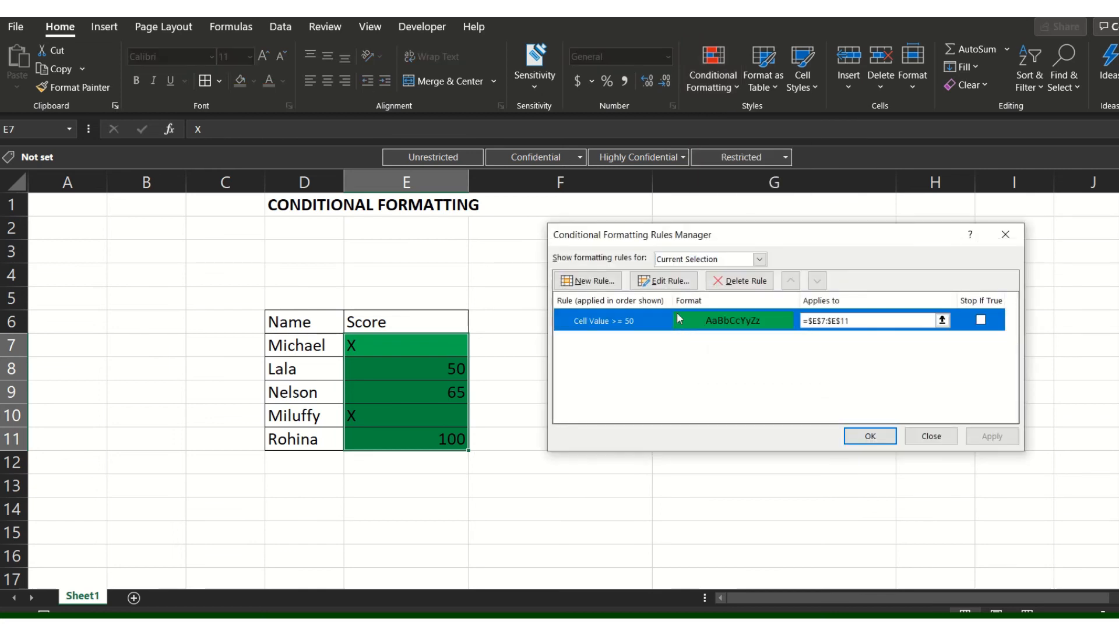
click(664, 280)
Change the rule's condition to specific text containing X, apply it to the score cells and deselect them.
click(677, 383)
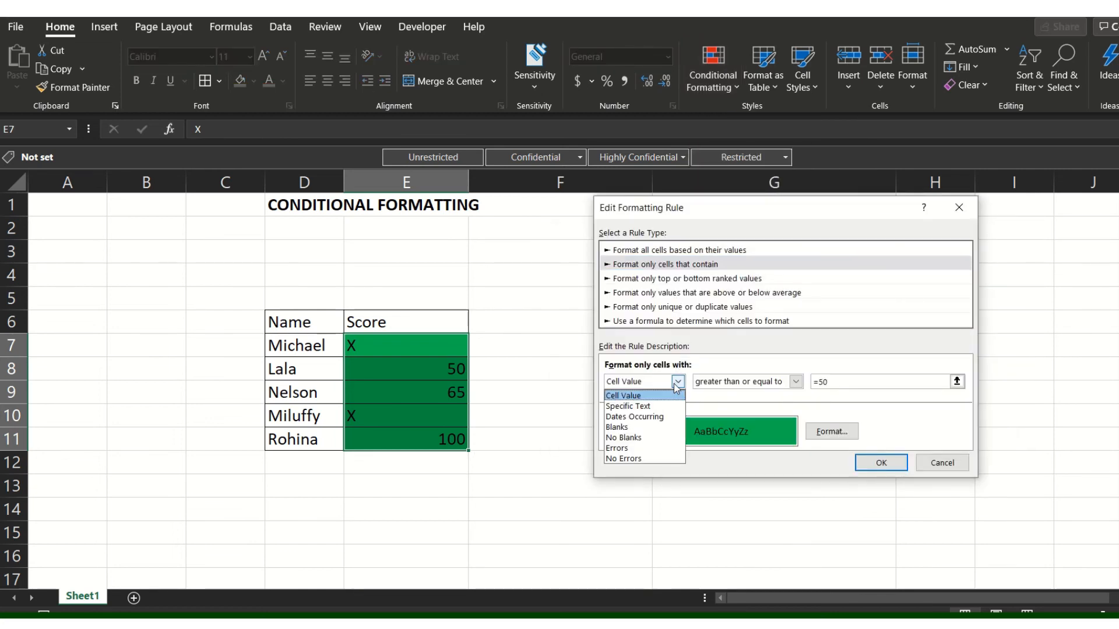
click(652, 406)
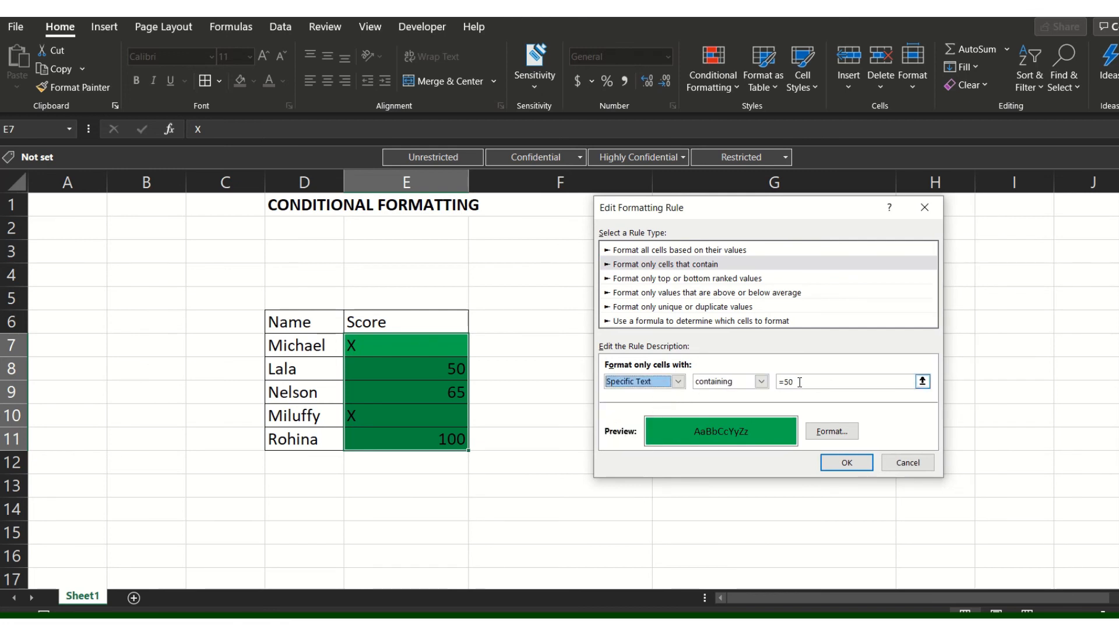
click(775, 382)
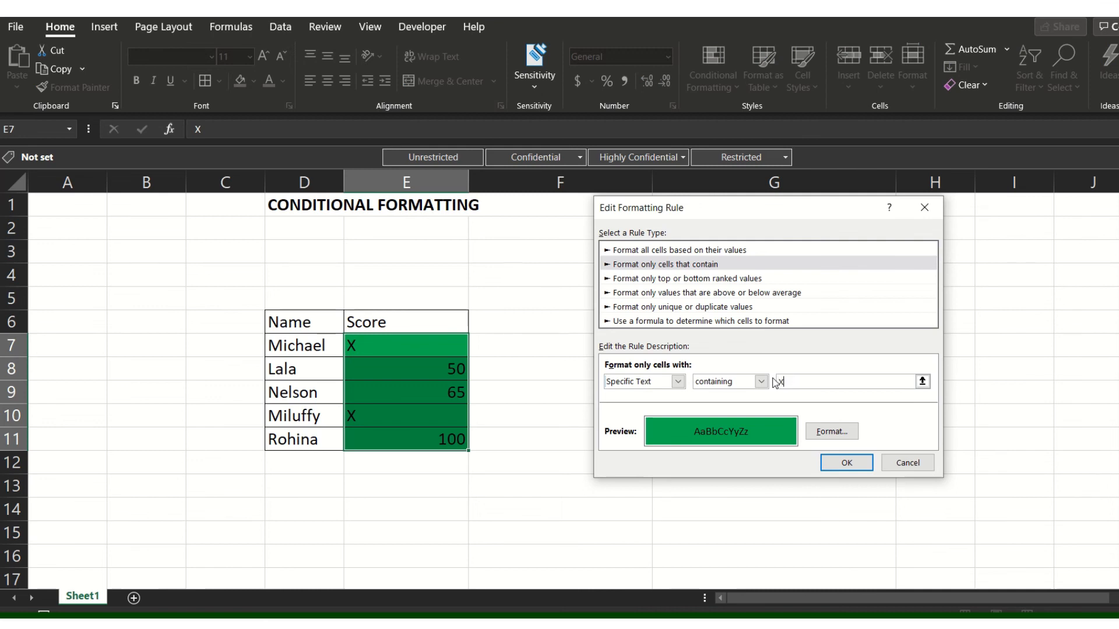
click(846, 463)
click(983, 437)
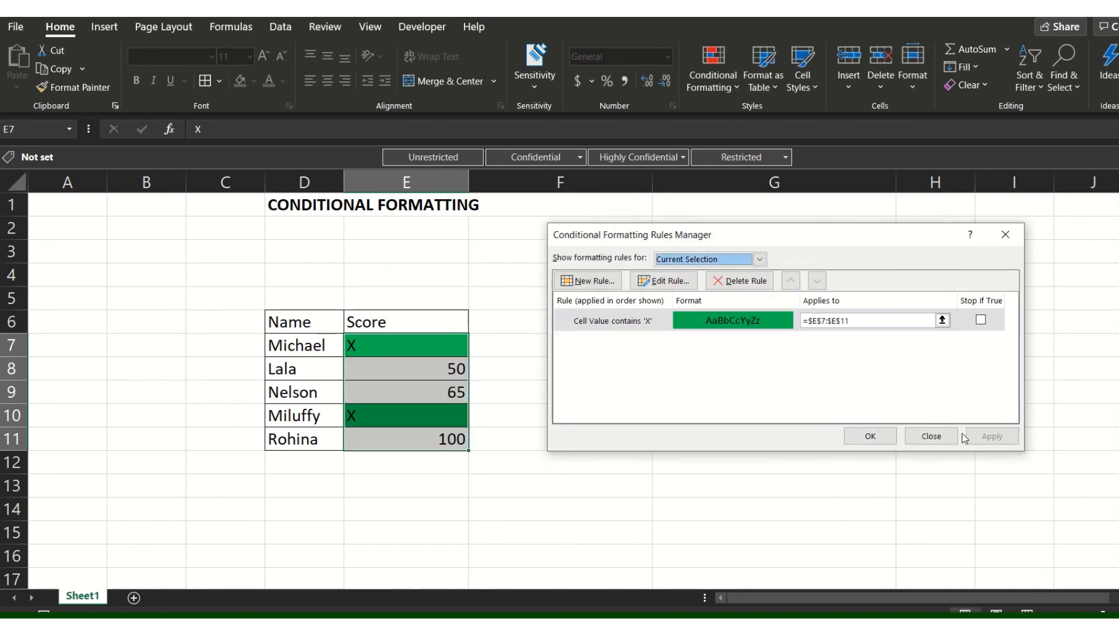
click(869, 436)
click(668, 383)
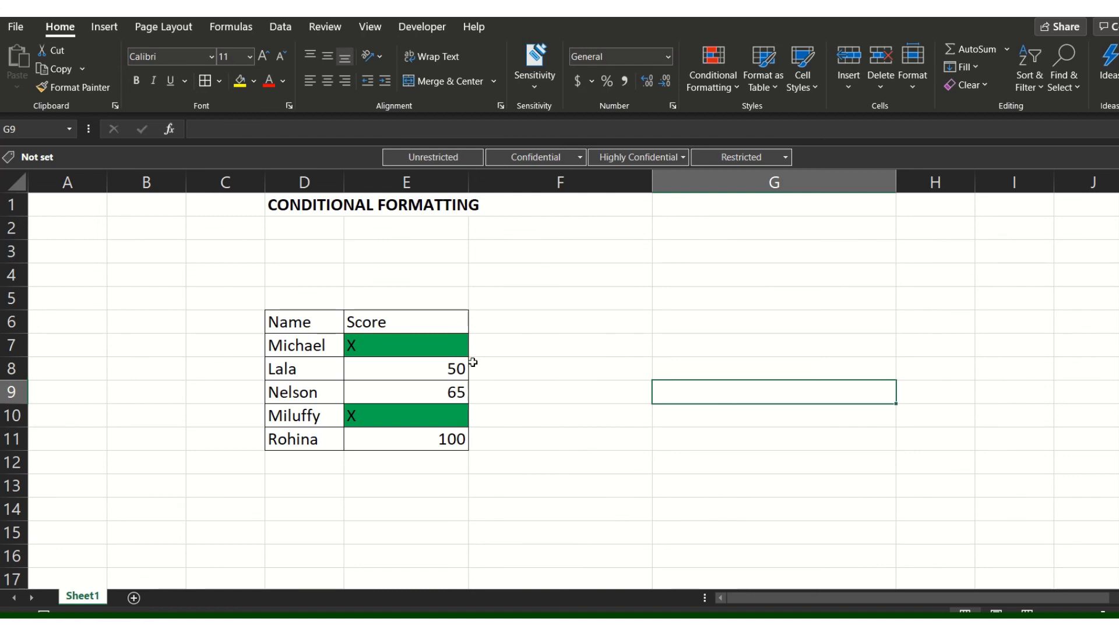
click(471, 345)
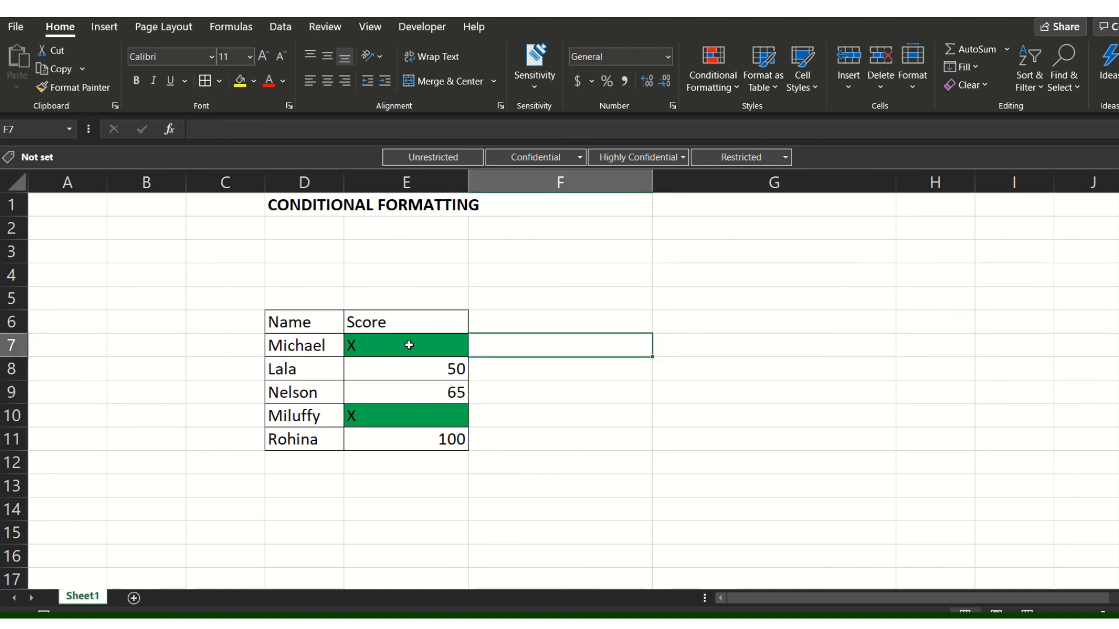
drag(409, 345, 386, 432)
click(493, 398)
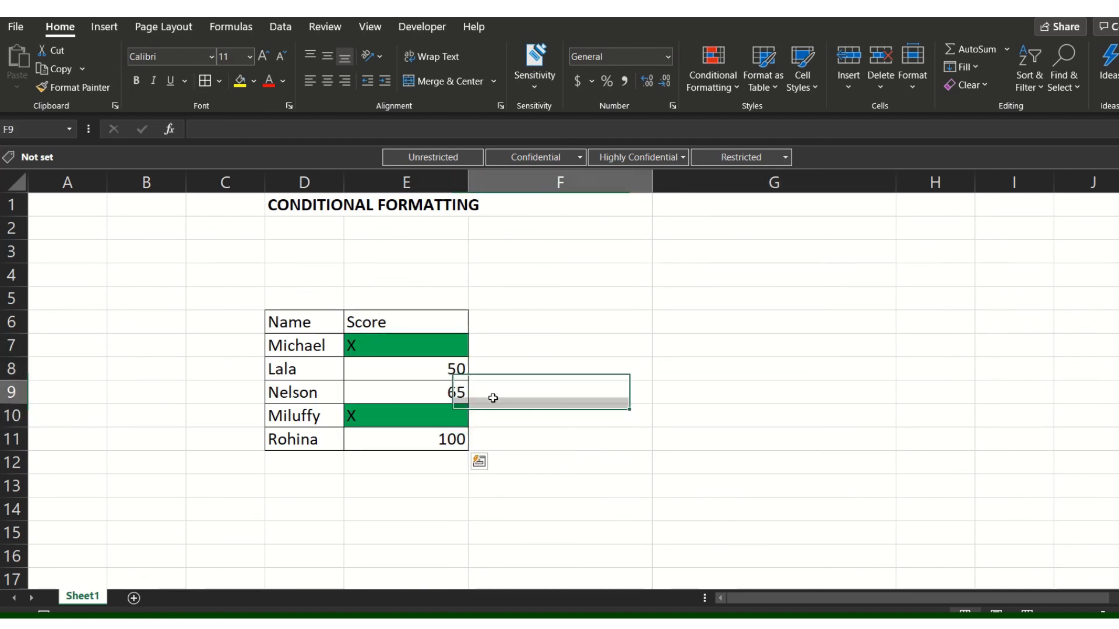
drag(420, 347, 393, 439)
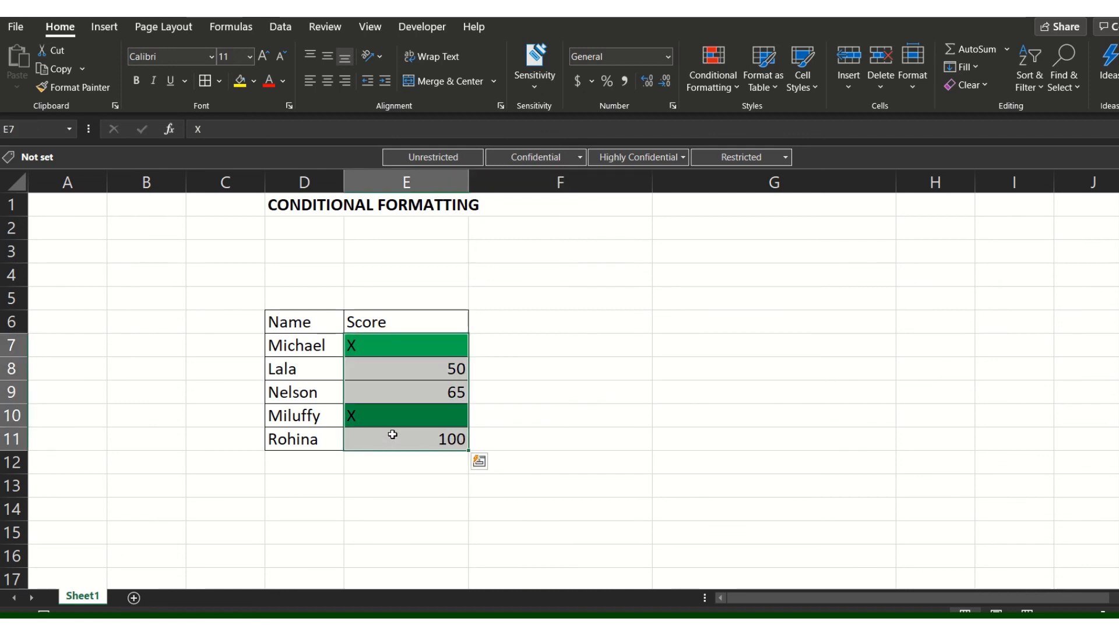
click(499, 371)
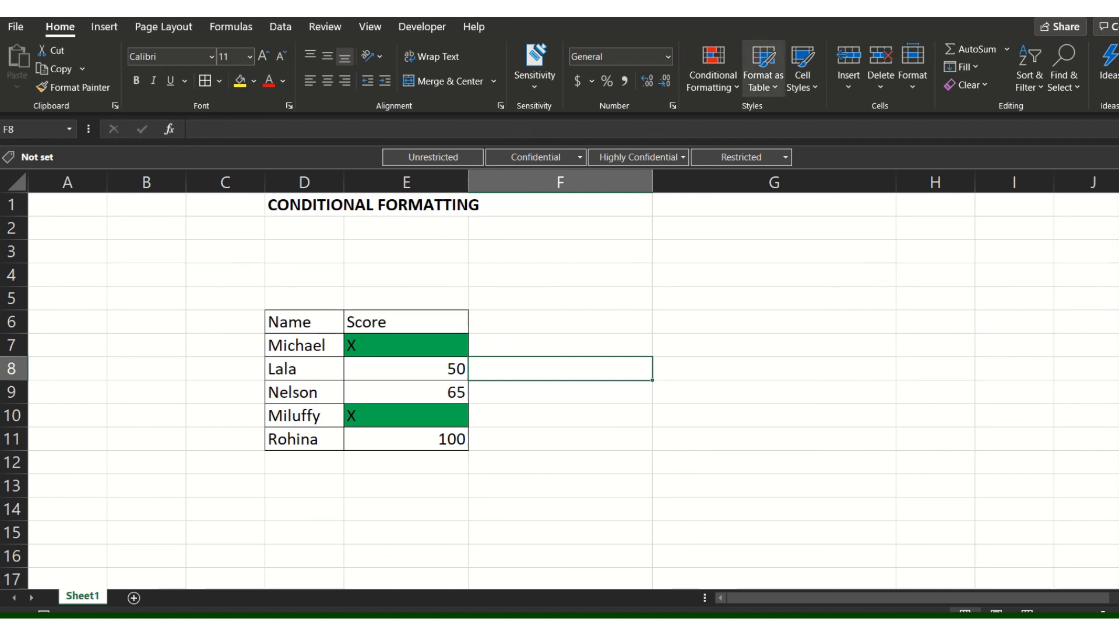
click(335, 255)
click(442, 253)
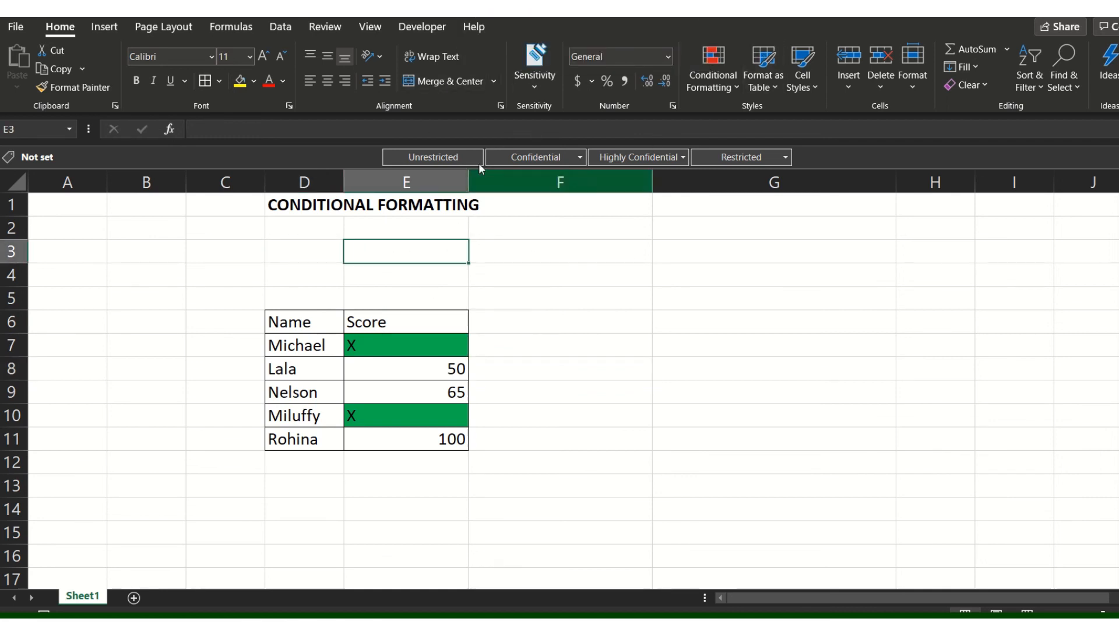
click(319, 246)
click(553, 256)
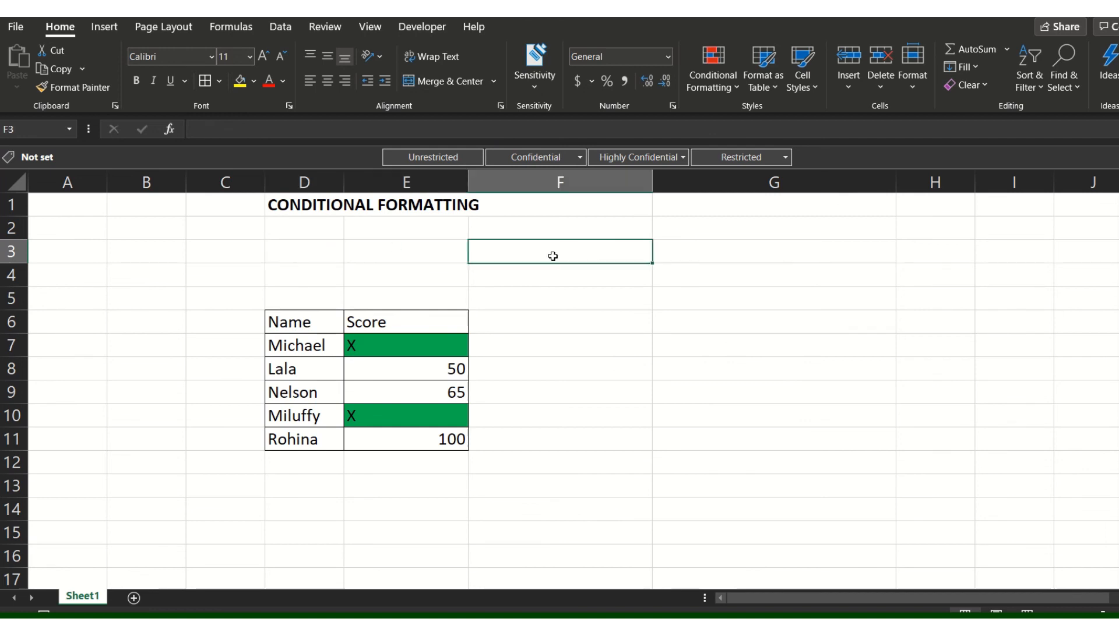
click(542, 280)
click(315, 274)
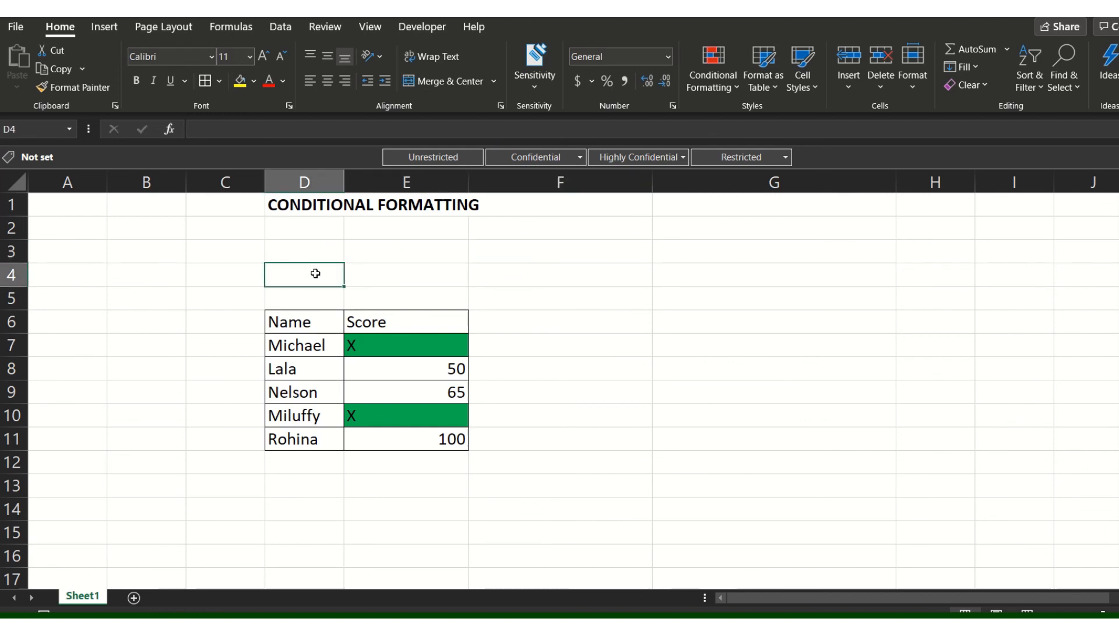
mouse_move(587, 18)
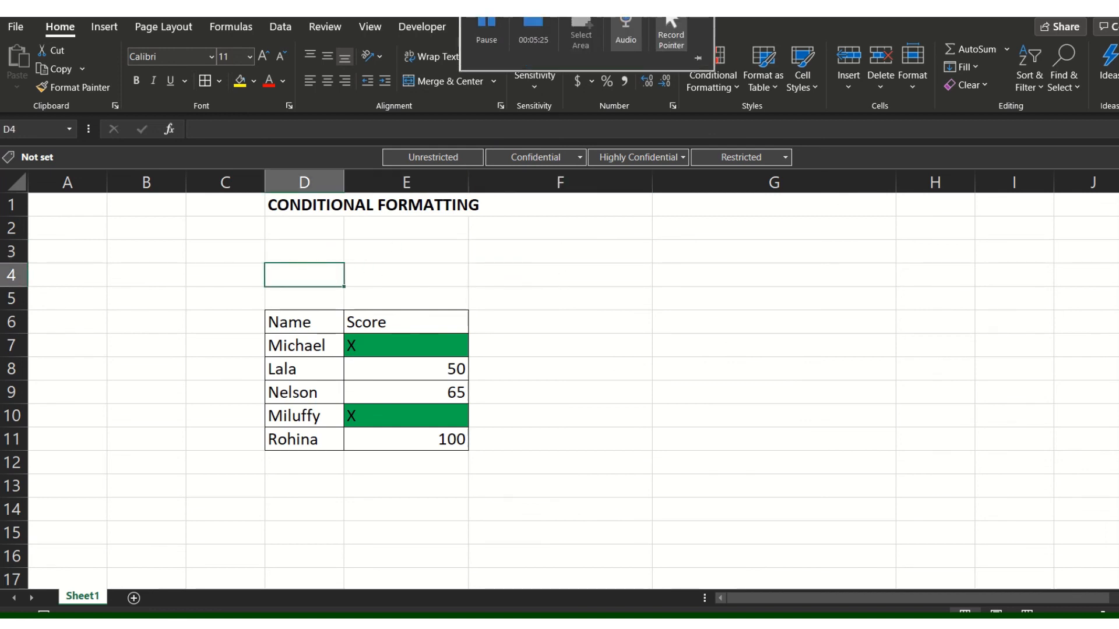